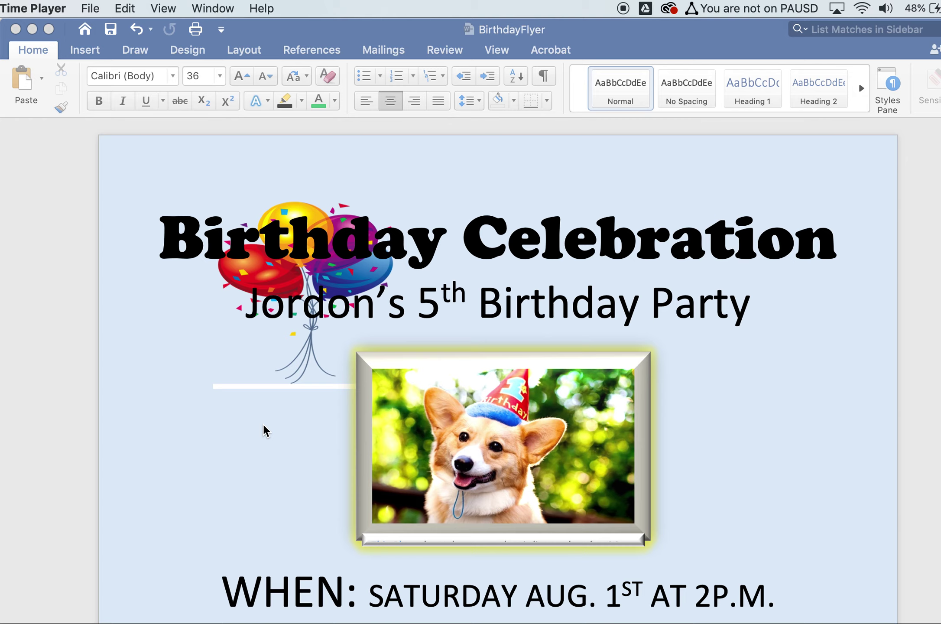
# Step: Scroll through the flyer, then create a new blank document and close it again
pyautogui.scroll(-2, 347, 420)
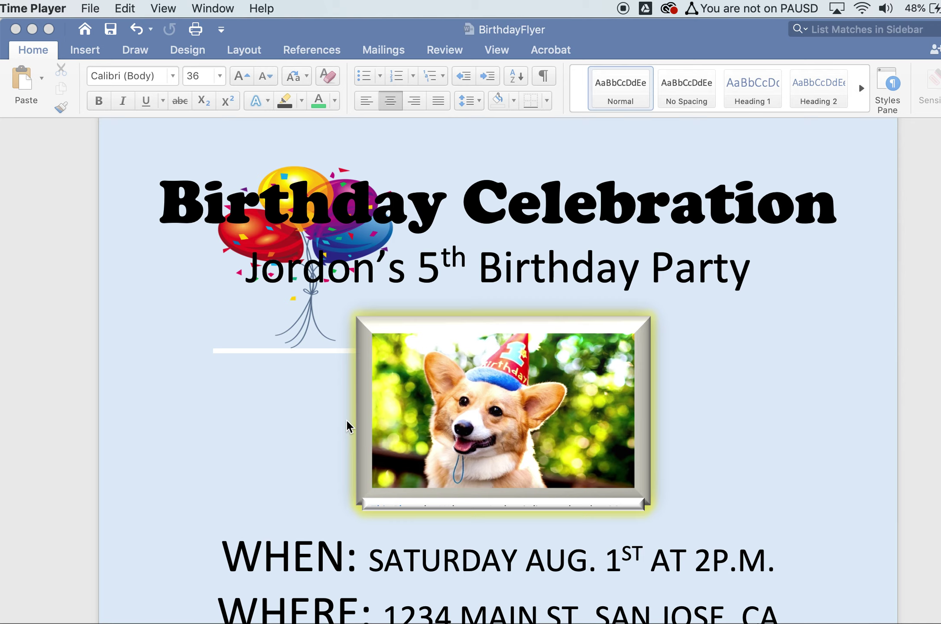
pyautogui.scroll(-3, 345, 414)
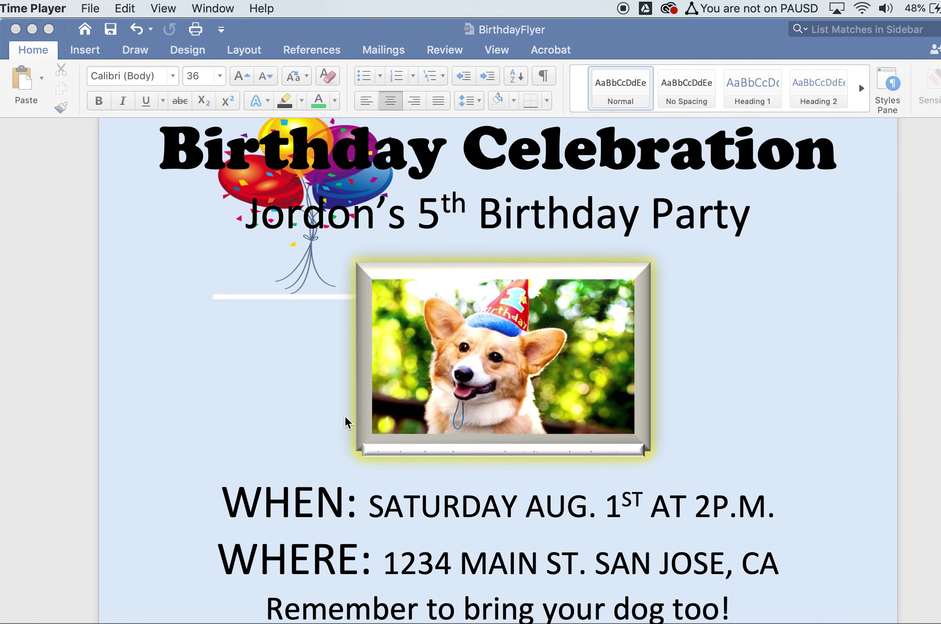
pyautogui.scroll(1, 345, 417)
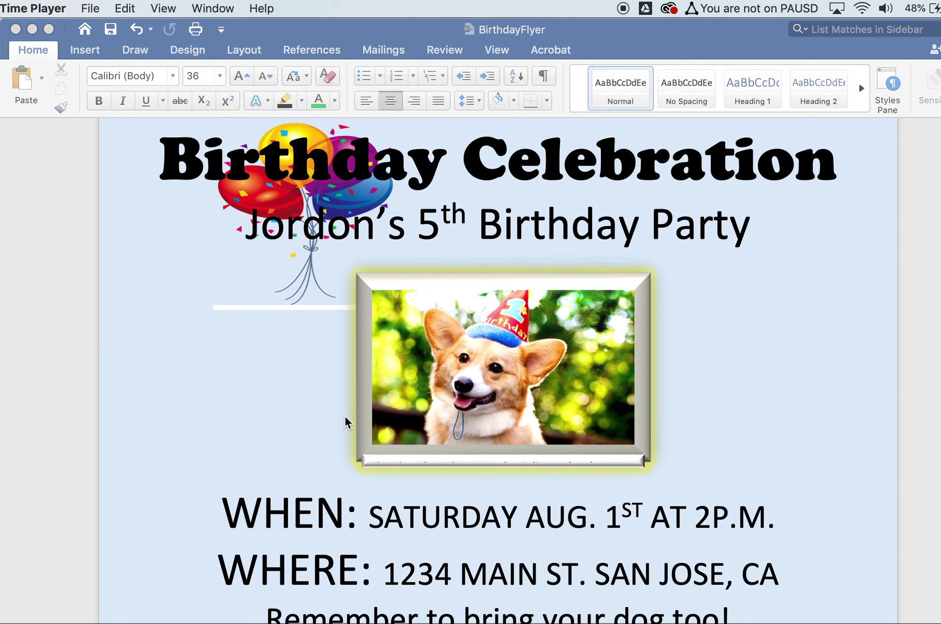
pyautogui.scroll(1, 345, 420)
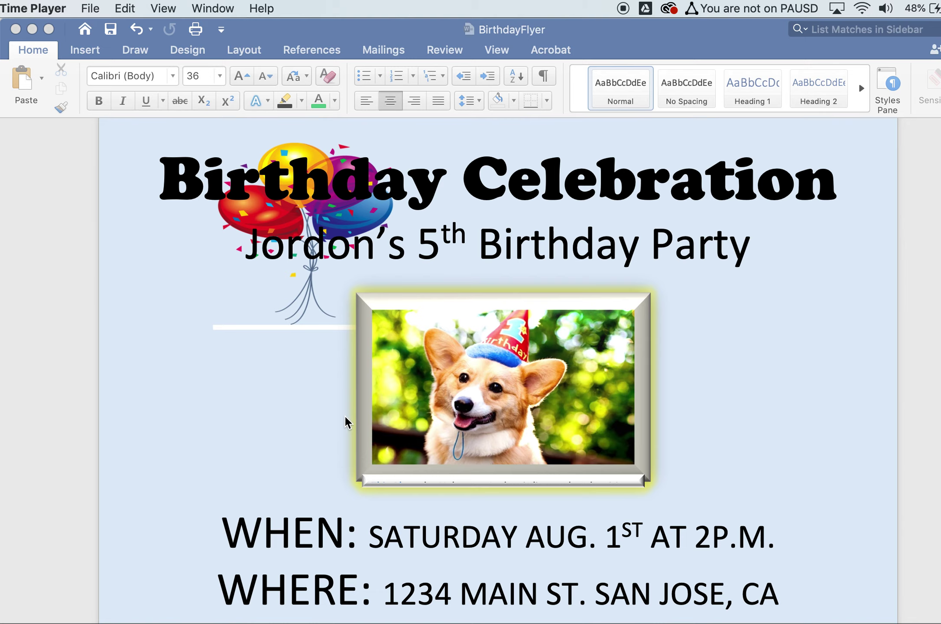
pyautogui.scroll(4, 346, 418)
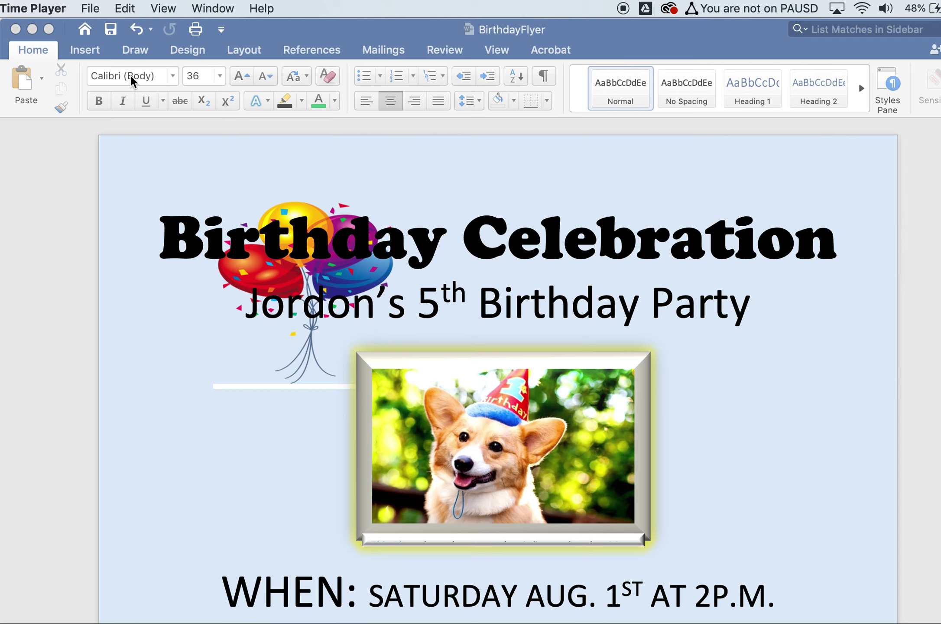
pyautogui.click(78, 185)
pyautogui.click(24, 8)
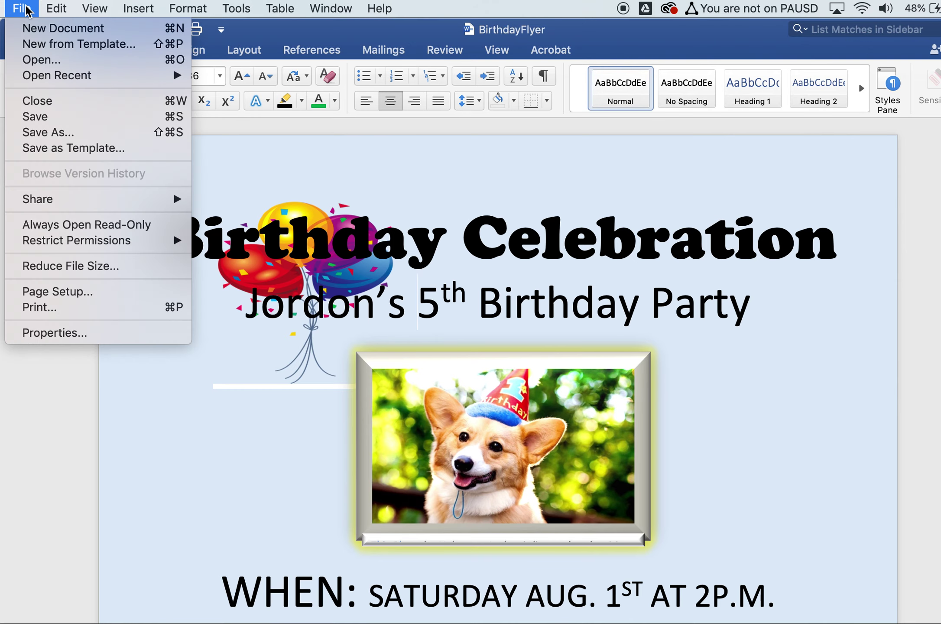
pyautogui.click(43, 28)
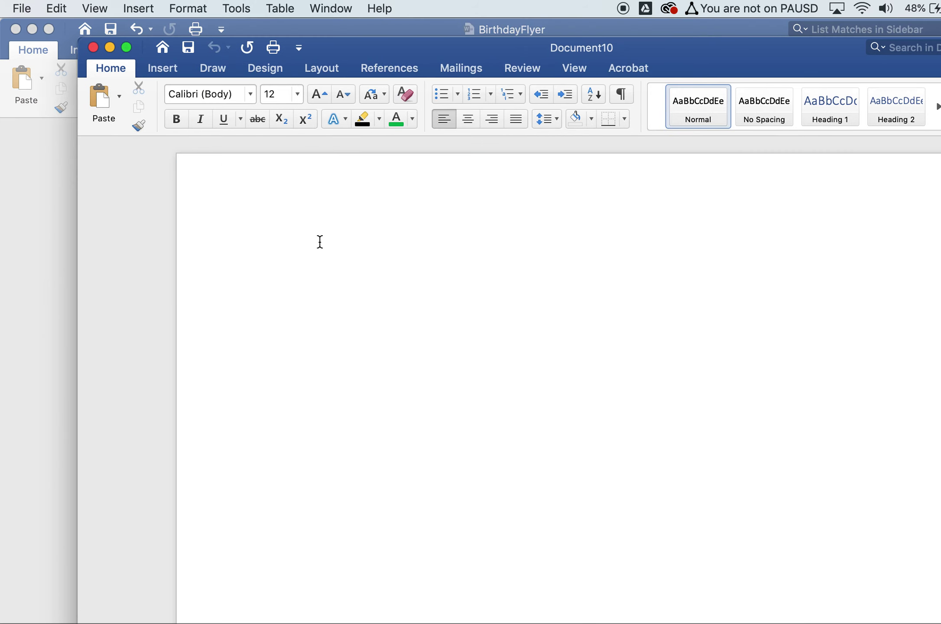
pyautogui.click(94, 47)
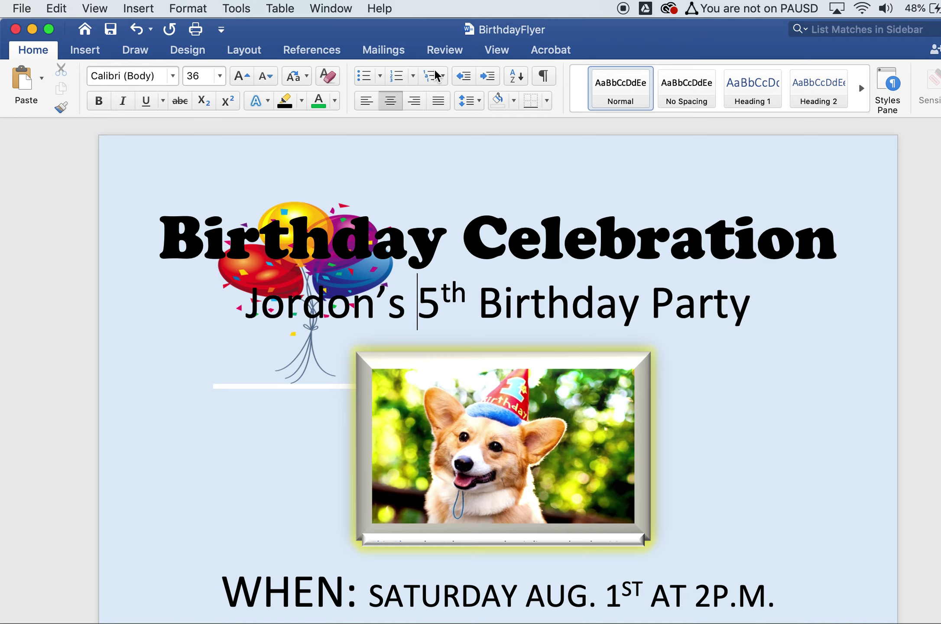
# Step: Review the Design tab's Page Color choices, keeping the light blue (Blue, Accent 5, Lighter 80%) page
pyautogui.click(184, 51)
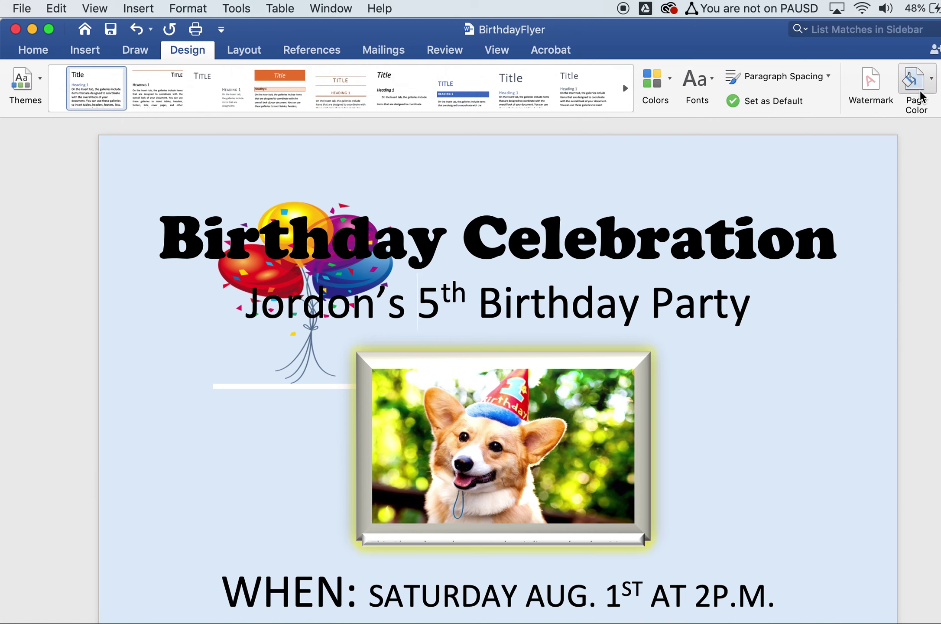
pyautogui.moveTo(756, 43); pyautogui.dragTo(540, 47)
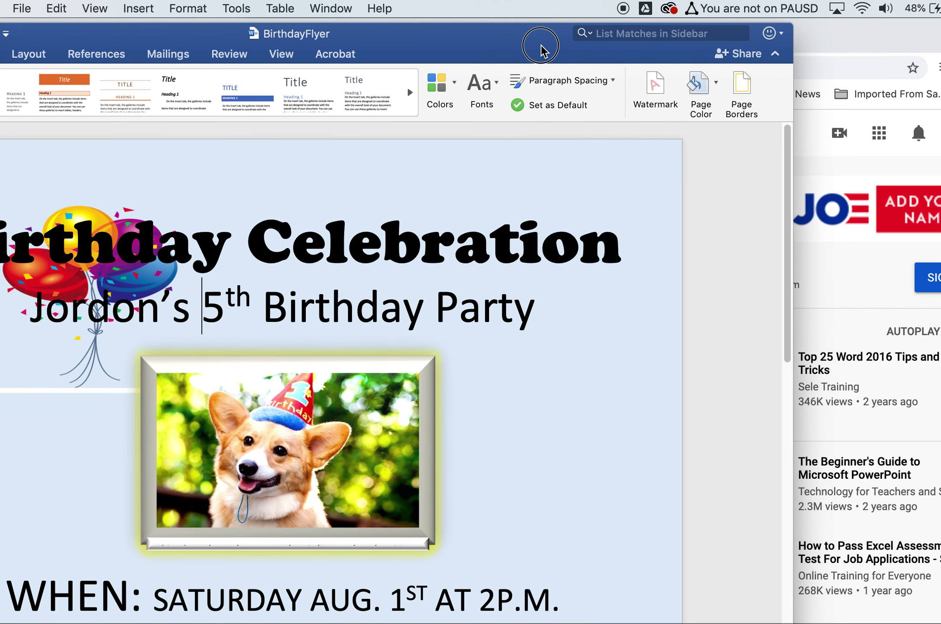
pyautogui.click(713, 89)
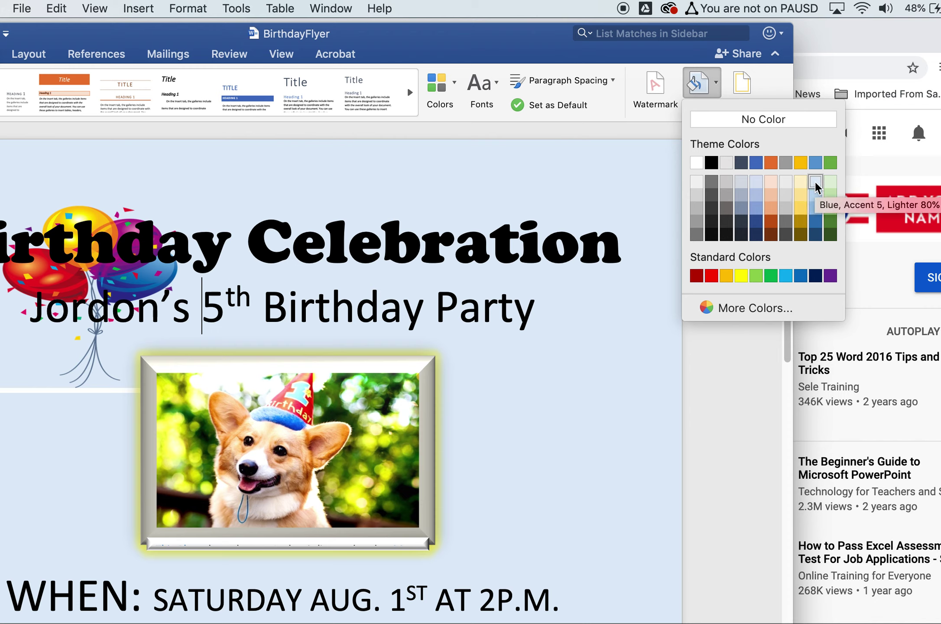
pyautogui.click(505, 56)
pyautogui.moveTo(484, 46); pyautogui.dragTo(657, 31)
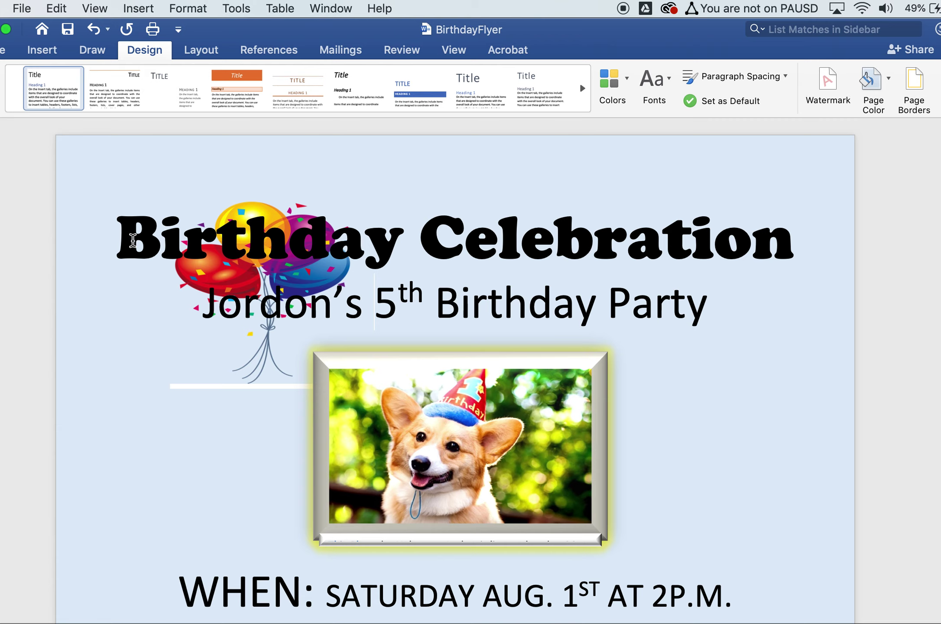
# Step: Select the Birthday Celebration title to confirm its font is Cooper 48 pt
pyautogui.moveTo(122, 234); pyautogui.dragTo(613, 223)
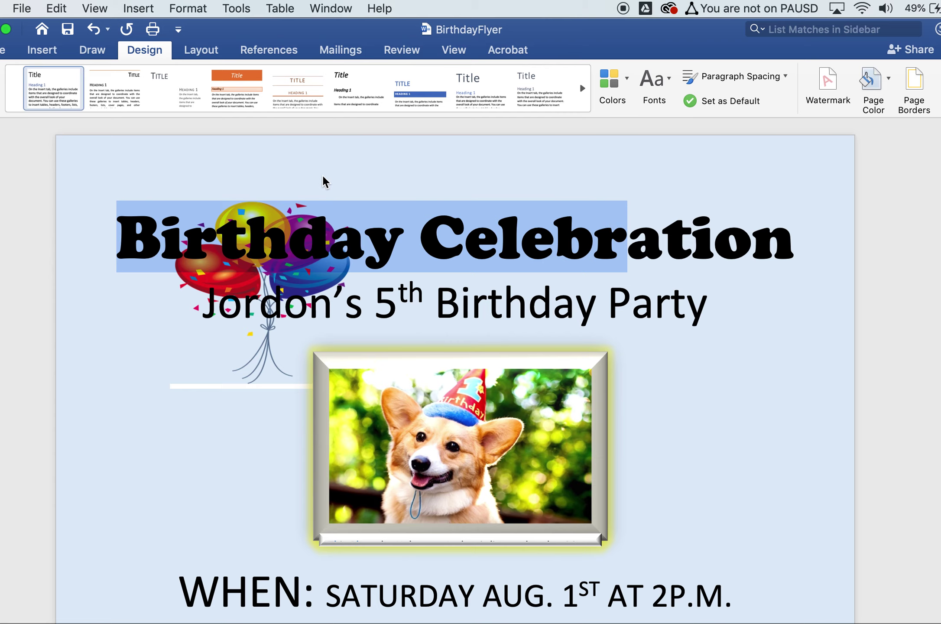
pyautogui.click(6, 53)
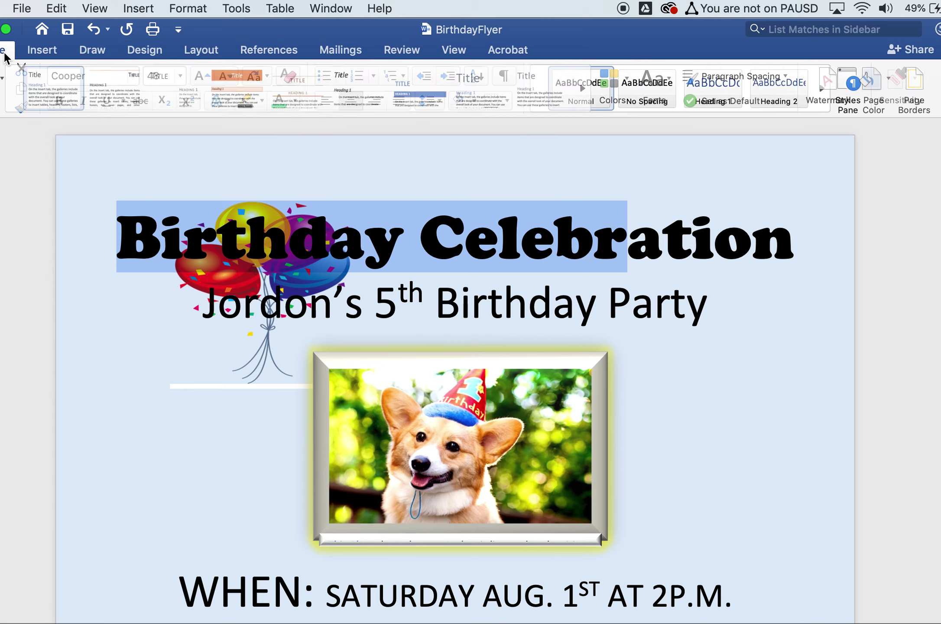
pyautogui.click(6, 53)
pyautogui.click(67, 186)
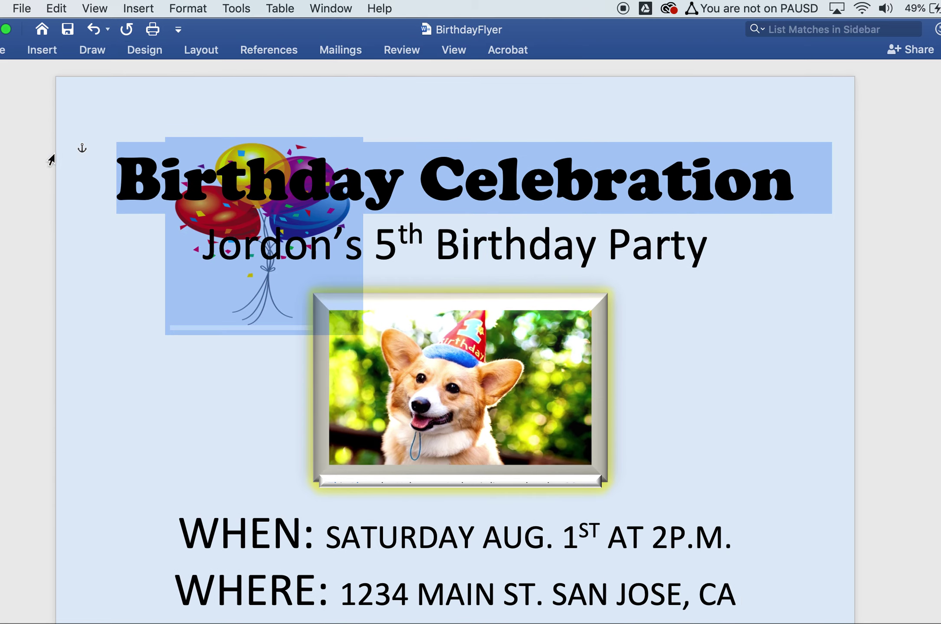
pyautogui.click(6, 51)
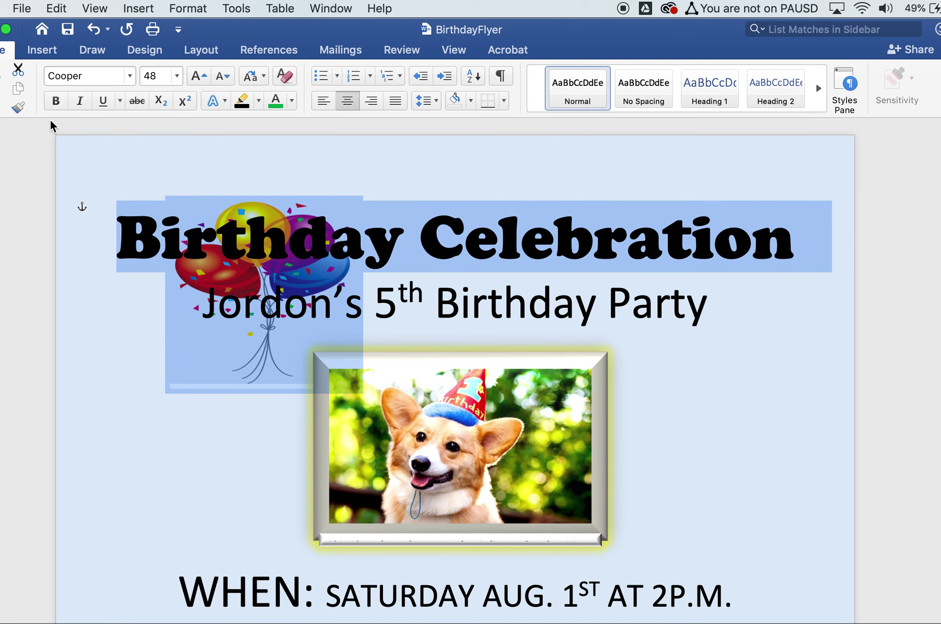
pyautogui.click(137, 183)
pyautogui.moveTo(122, 222); pyautogui.dragTo(782, 238)
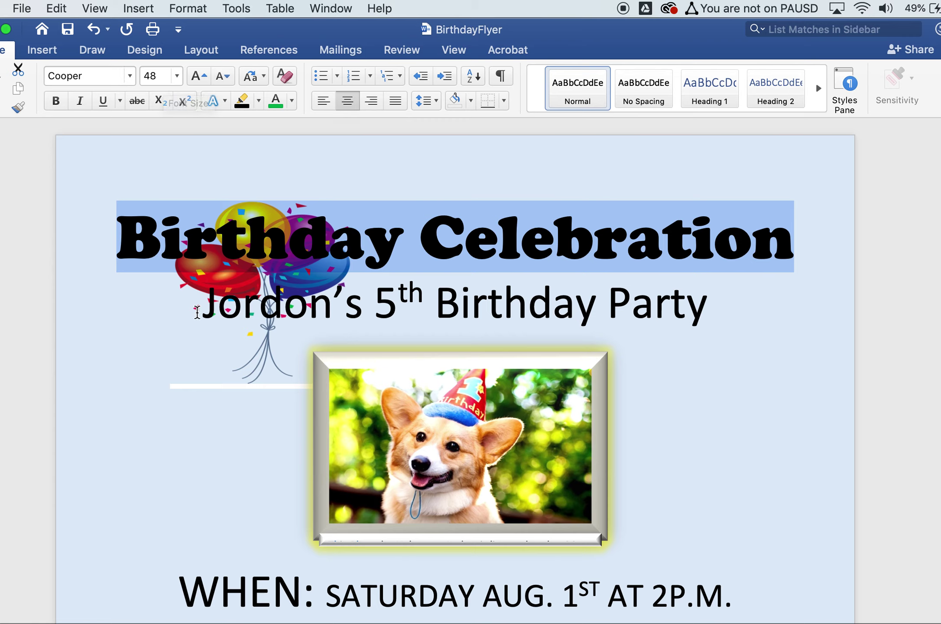
# Step: Select the subtitle 'Jordon's 5th Birthday Party' to confirm it is Calibri (Body) 36 pt
pyautogui.click(188, 312)
pyautogui.moveTo(188, 312); pyautogui.dragTo(674, 314)
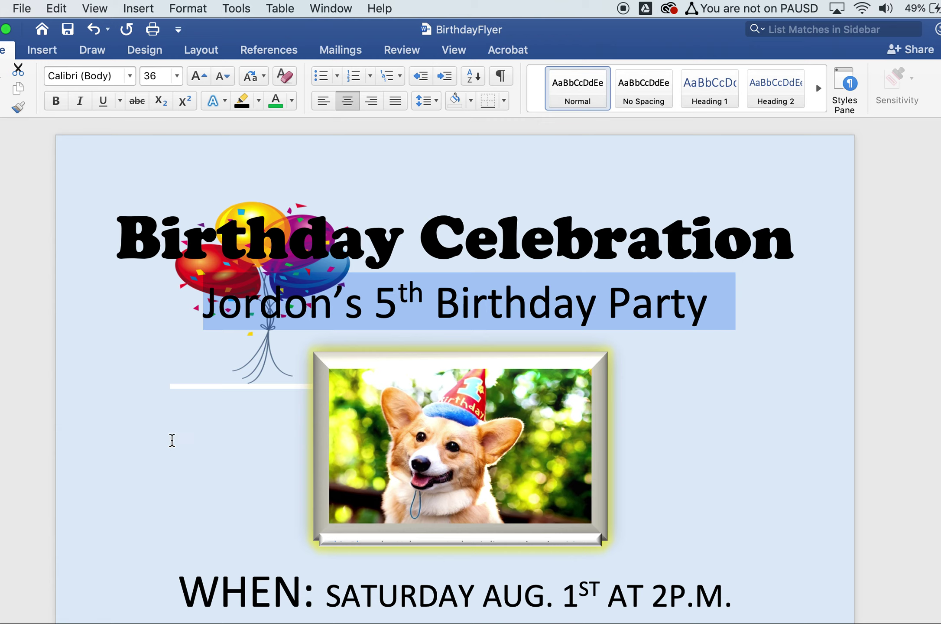
pyautogui.click(172, 440)
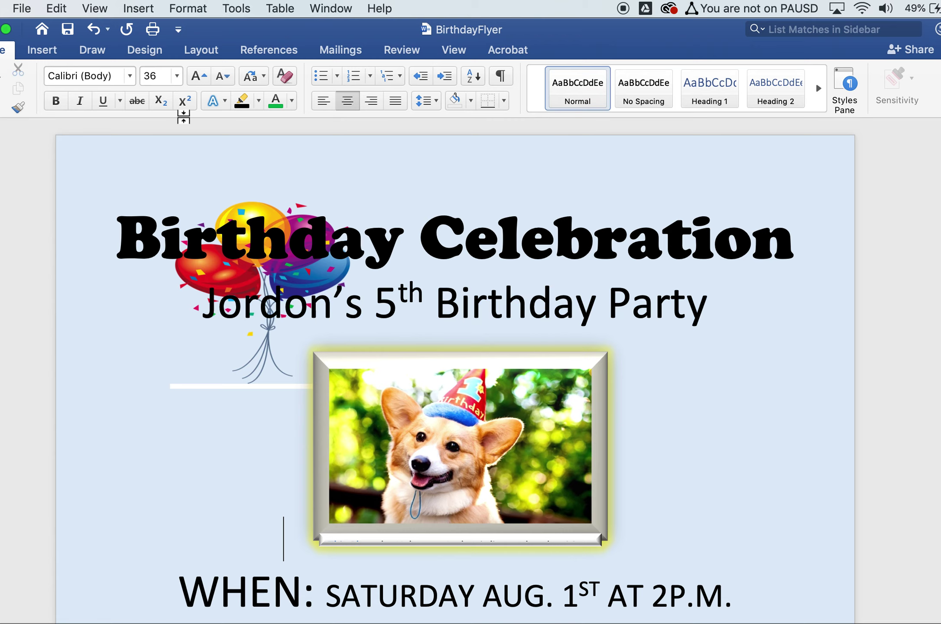
# Step: Search Online Pictures for 'balloons'
pyautogui.click(40, 51)
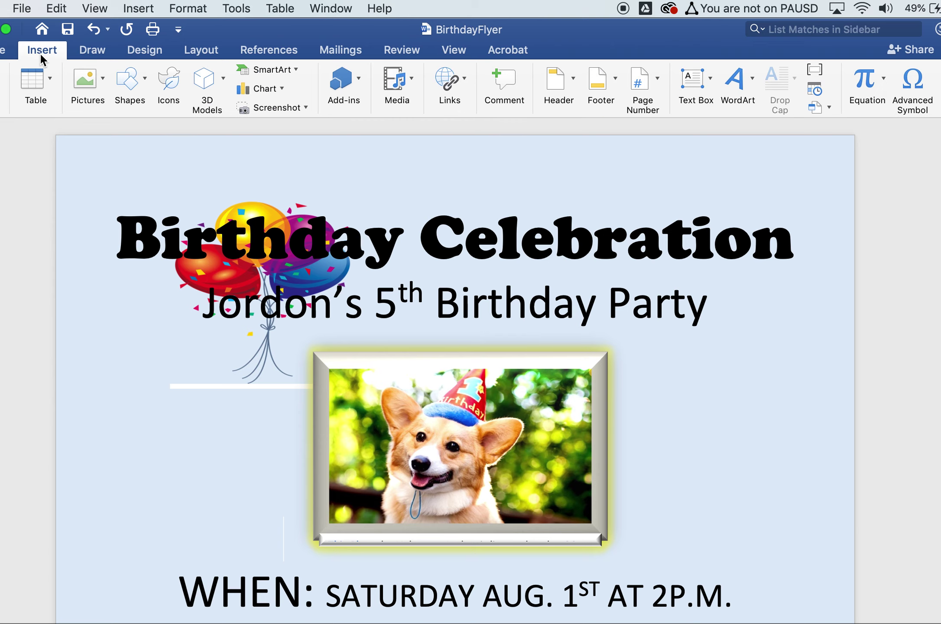
pyautogui.click(103, 84)
pyautogui.click(107, 150)
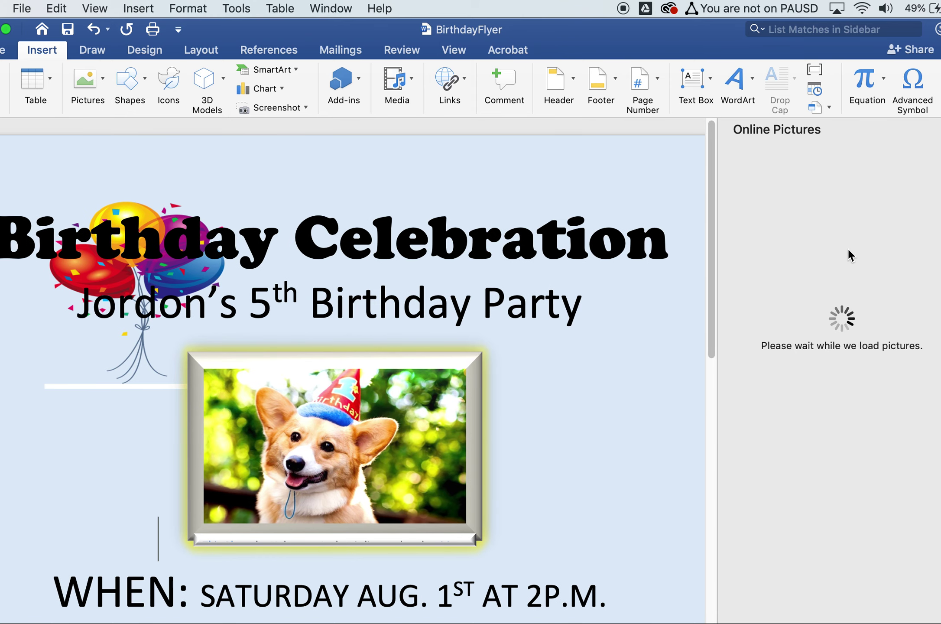
pyautogui.click(772, 161)
pyautogui.write('balloons')
pyautogui.press('Return')
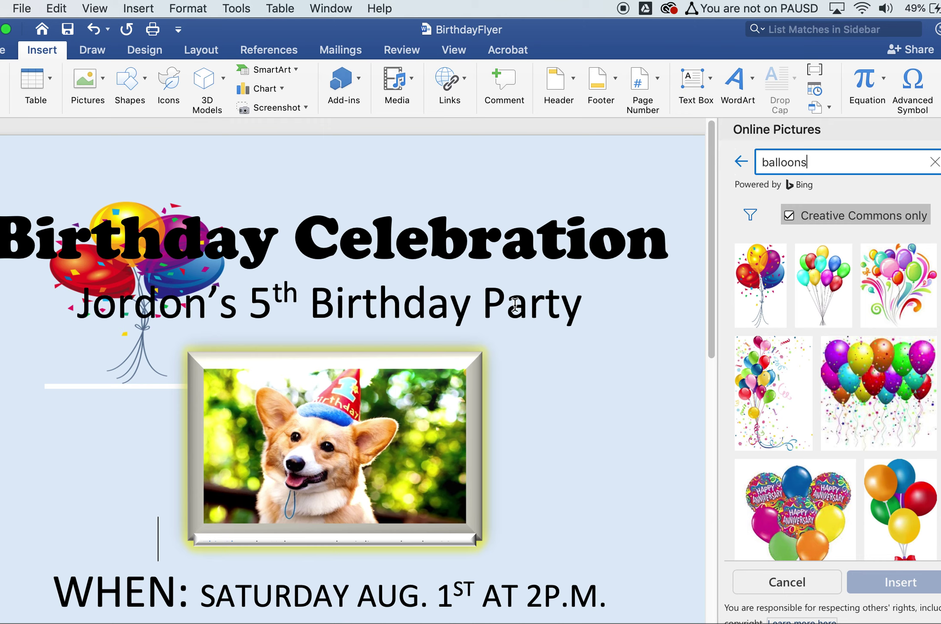
# Step: Insert the first balloon clip art and set it behind the text
pyautogui.click(756, 297)
pyautogui.click(894, 584)
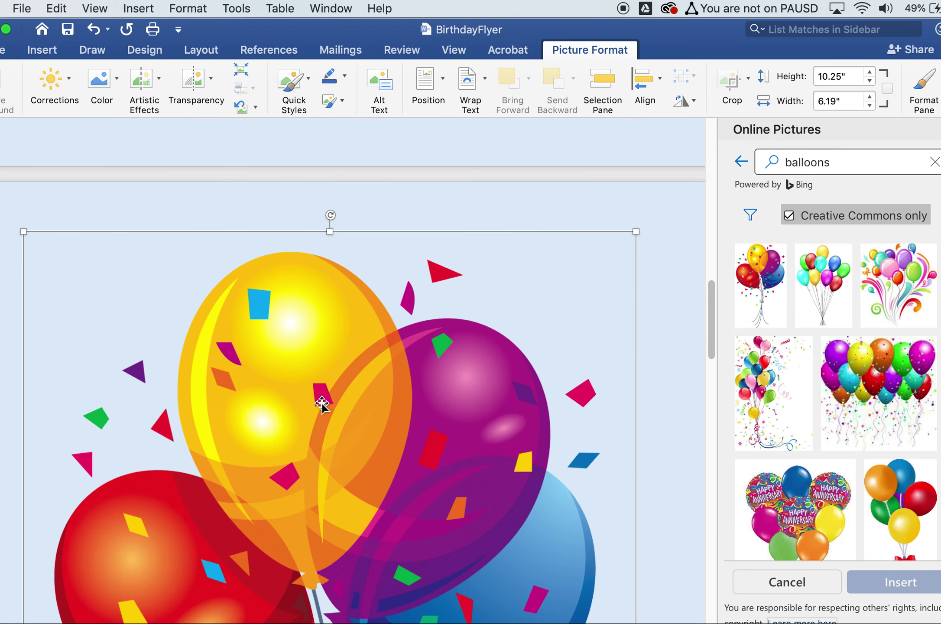
pyautogui.rightClick(322, 416)
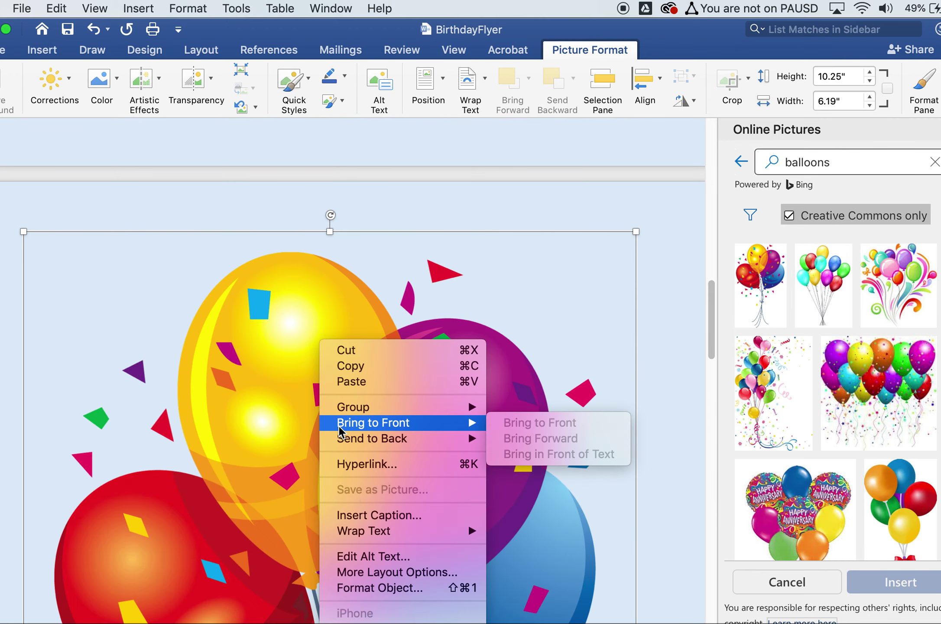
pyautogui.moveTo(375, 537)
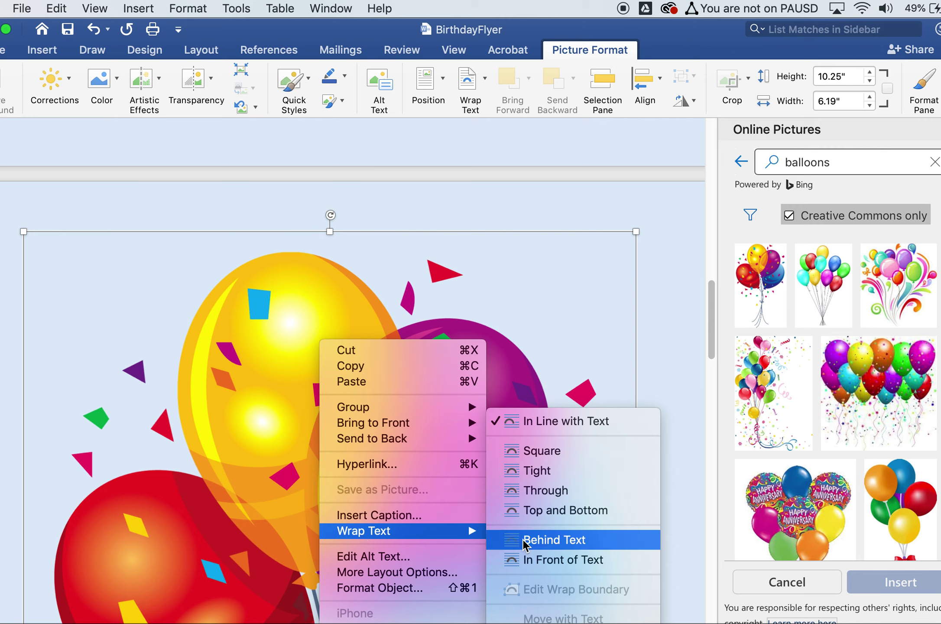
pyautogui.moveTo(465, 540)
pyautogui.click(530, 539)
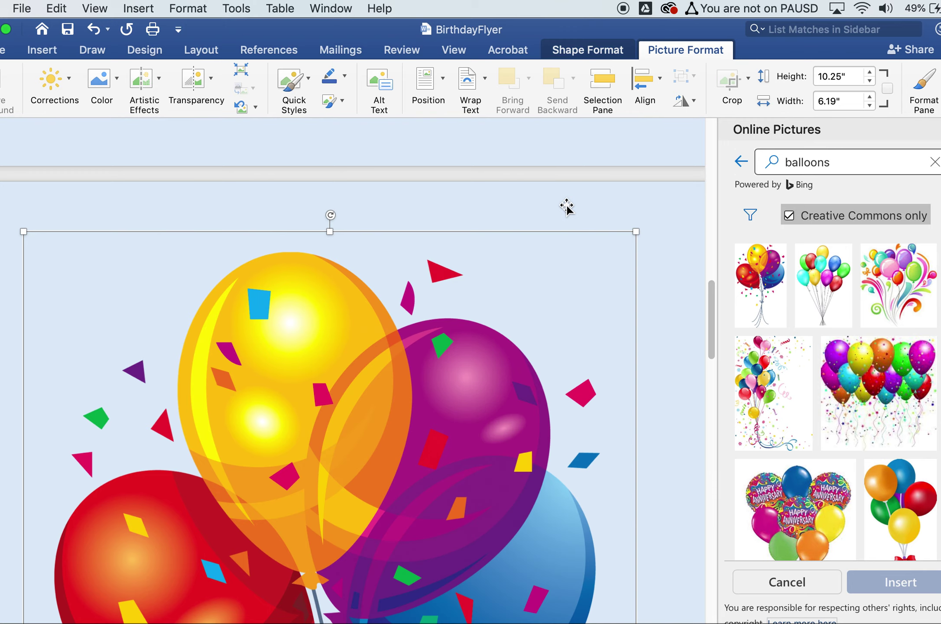
pyautogui.scroll(-10, 566, 207)
# Step: Undo the oversized balloons picture with Cmd+Z
pyautogui.press('super+z')
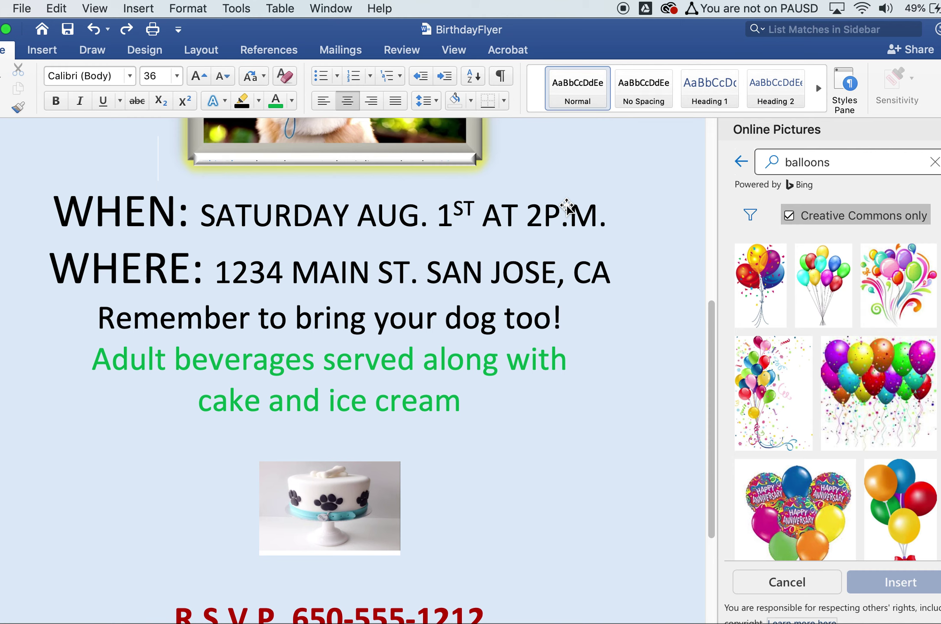
pyautogui.scroll(5, 567, 207)
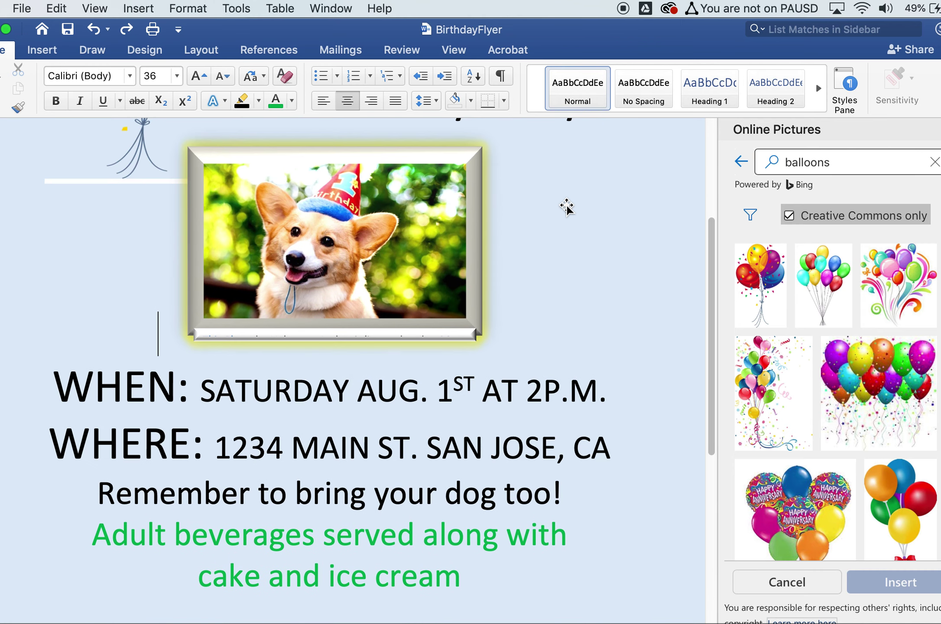
pyautogui.scroll(2, 567, 207)
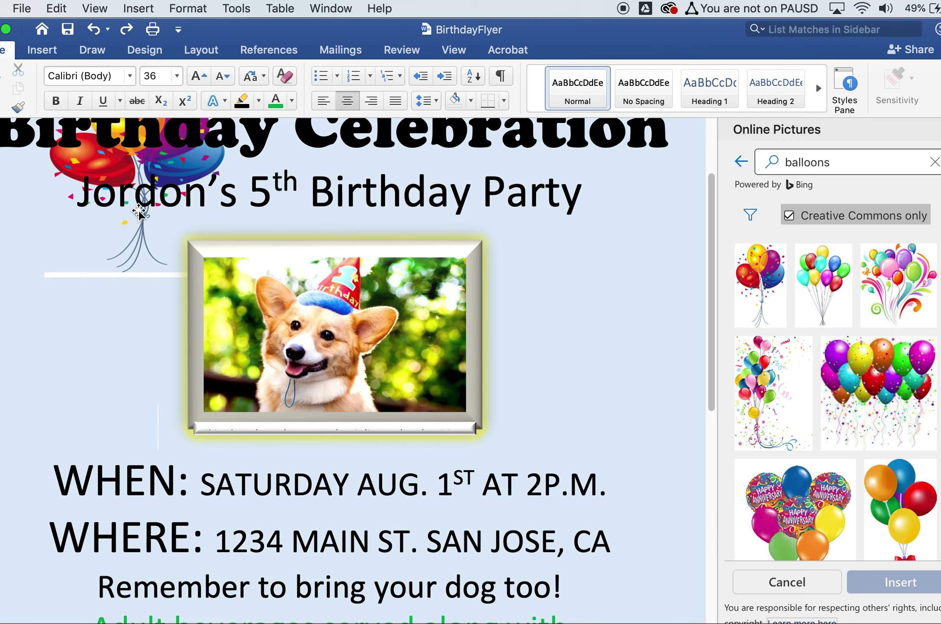
pyautogui.scroll(1, 383, 127)
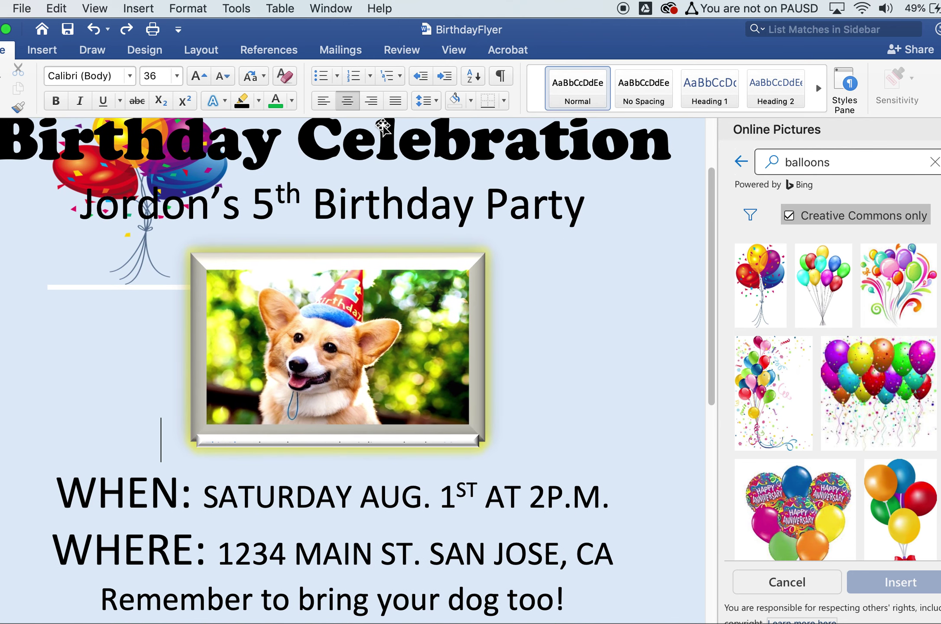
# Step: Search online pictures for 'corgi birthday', then back out and close the search without inserting
pyautogui.click(845, 168)
pyautogui.moveTo(845, 169); pyautogui.dragTo(742, 142)
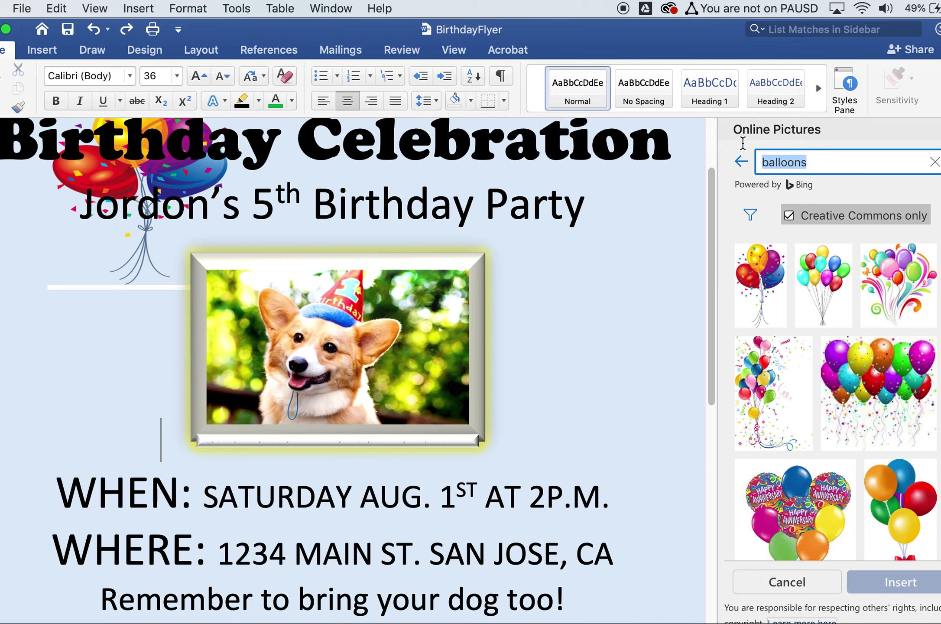
pyautogui.write('corgi')
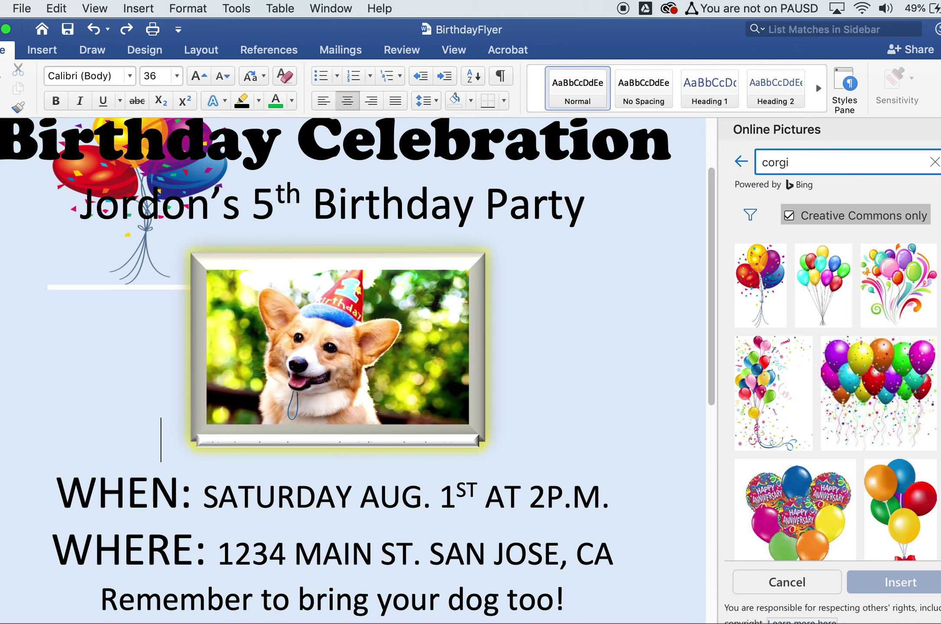
pyautogui.write(' birthday')
pyautogui.press('Return')
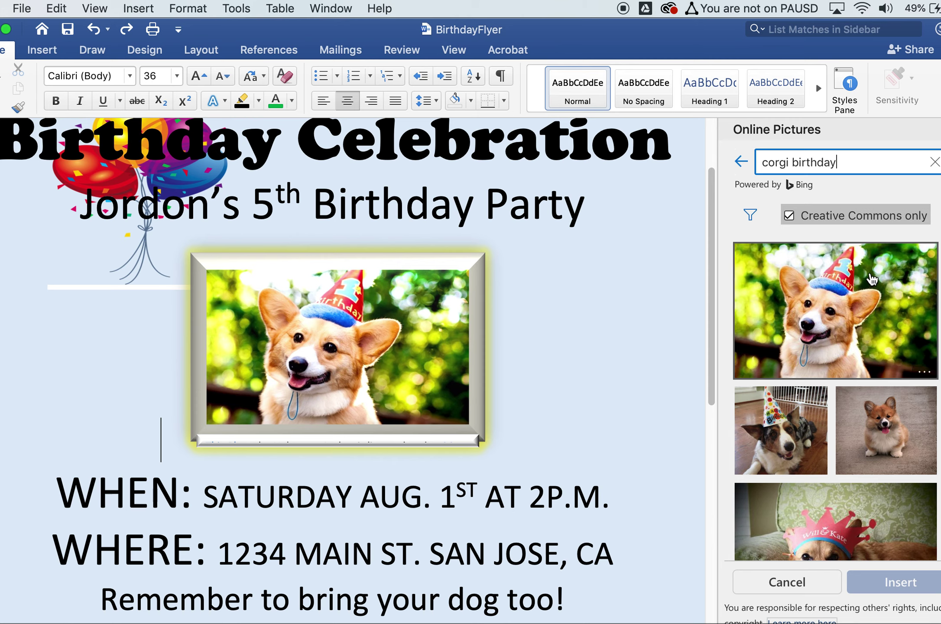
pyautogui.click(841, 347)
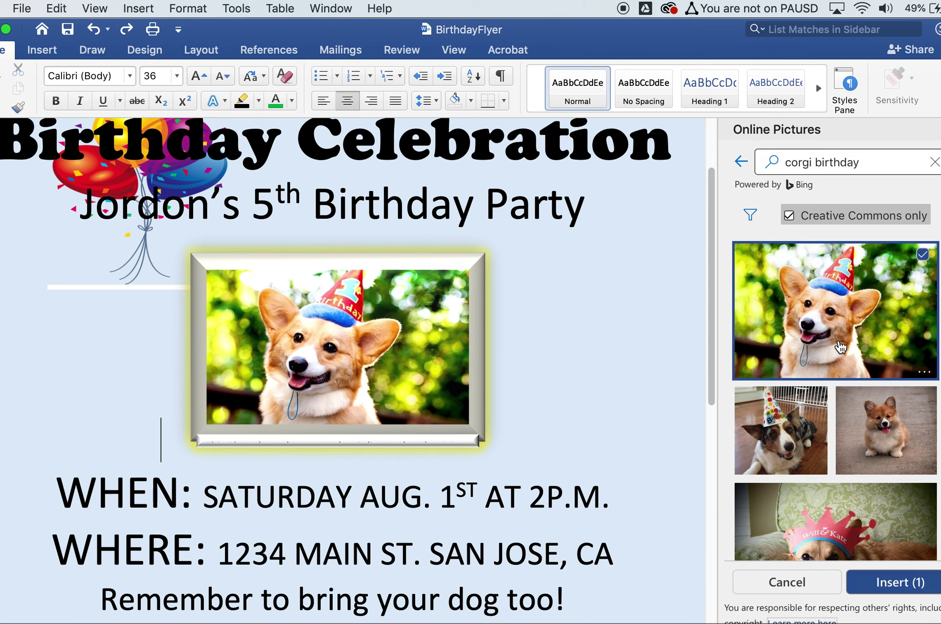
pyautogui.click(767, 152)
pyautogui.click(741, 161)
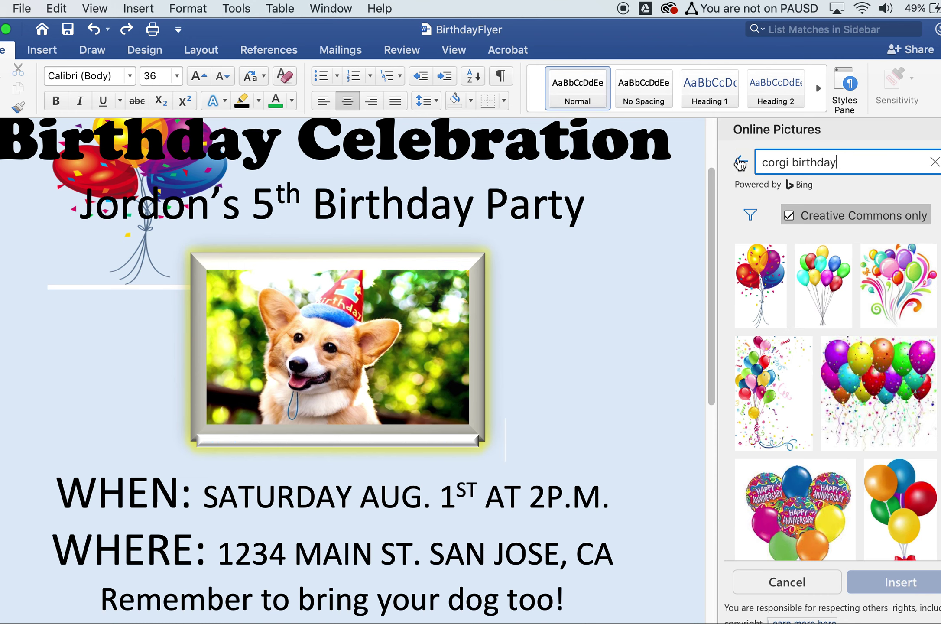
pyautogui.press('Escape')
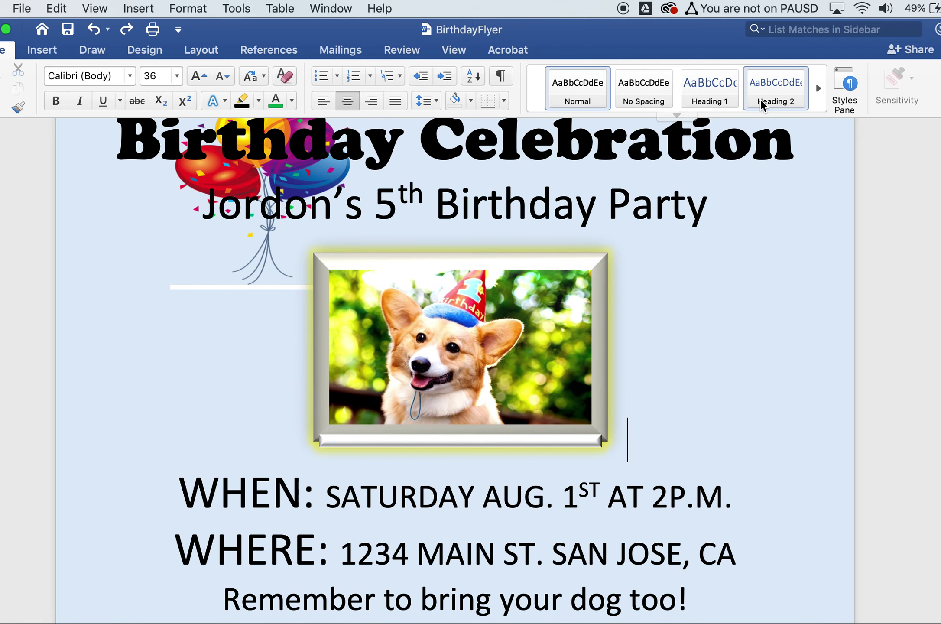
# Step: Select the framed corgi photo and show its Picture Format tools
pyautogui.click(474, 336)
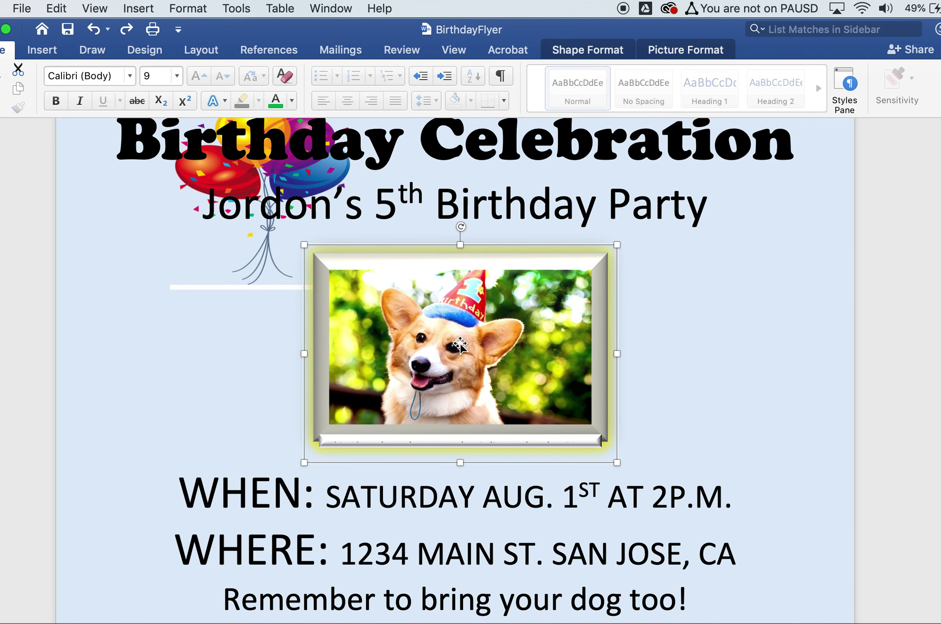
pyautogui.click(699, 51)
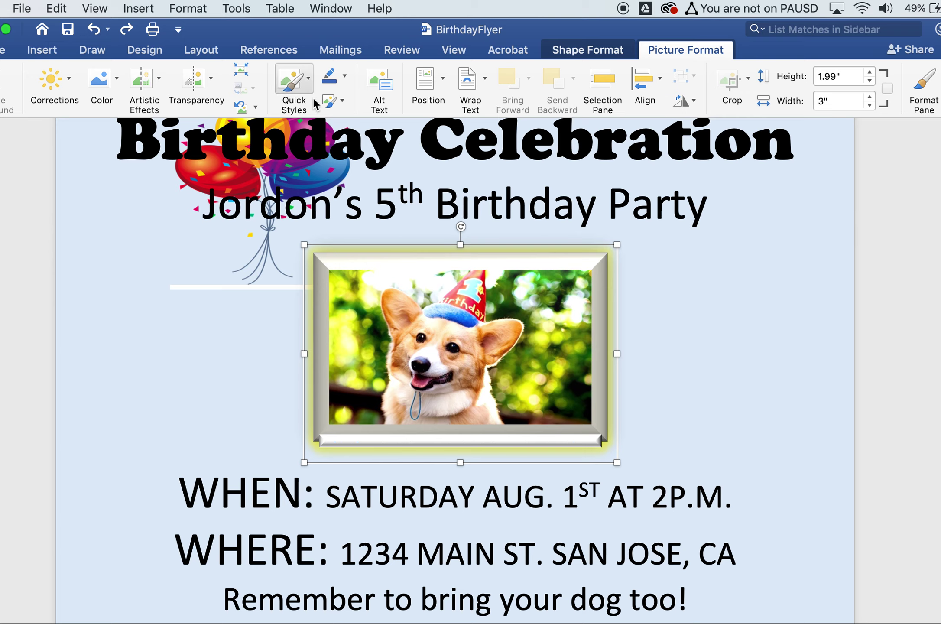
# Step: Apply the Metal Frame style, the first bevel preset and a yellow glow to the corgi photo
pyautogui.click(308, 81)
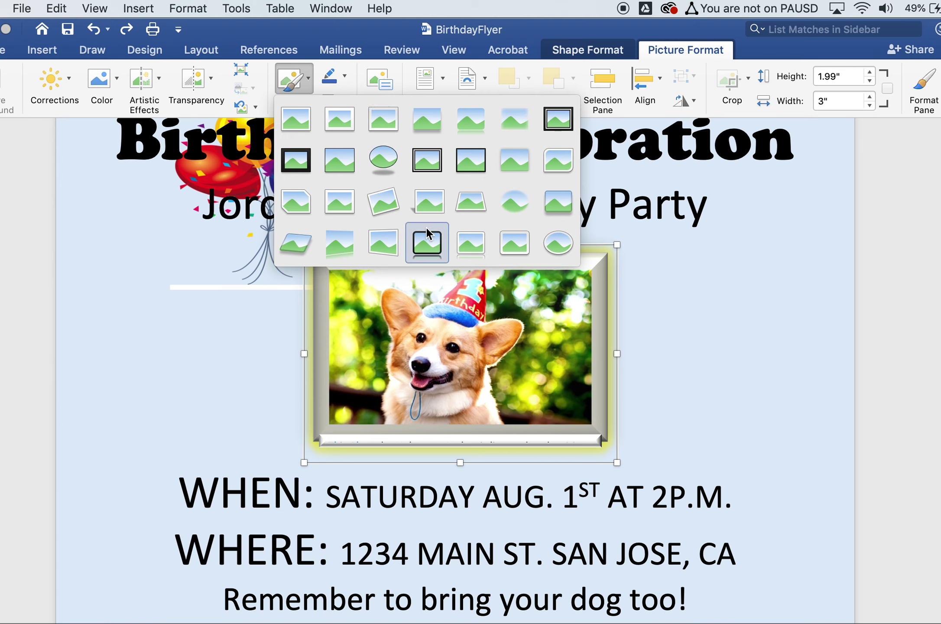
pyautogui.click(389, 124)
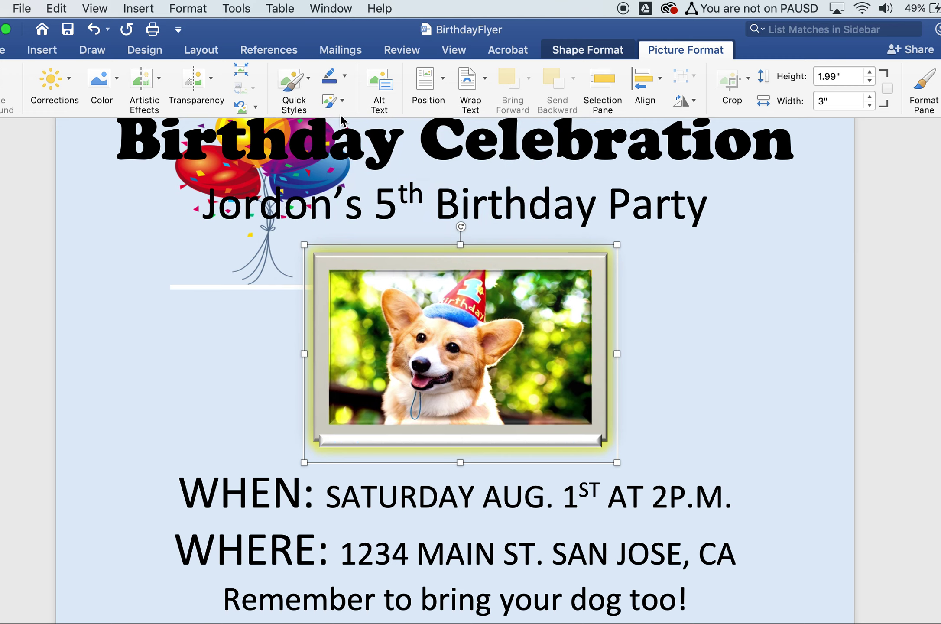
pyautogui.click(342, 101)
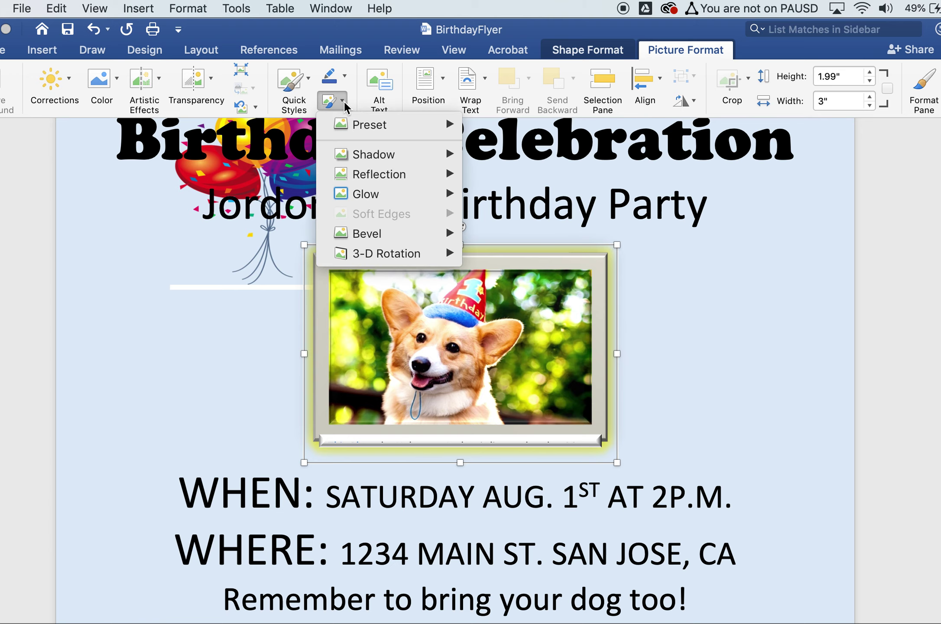
pyautogui.moveTo(385, 238)
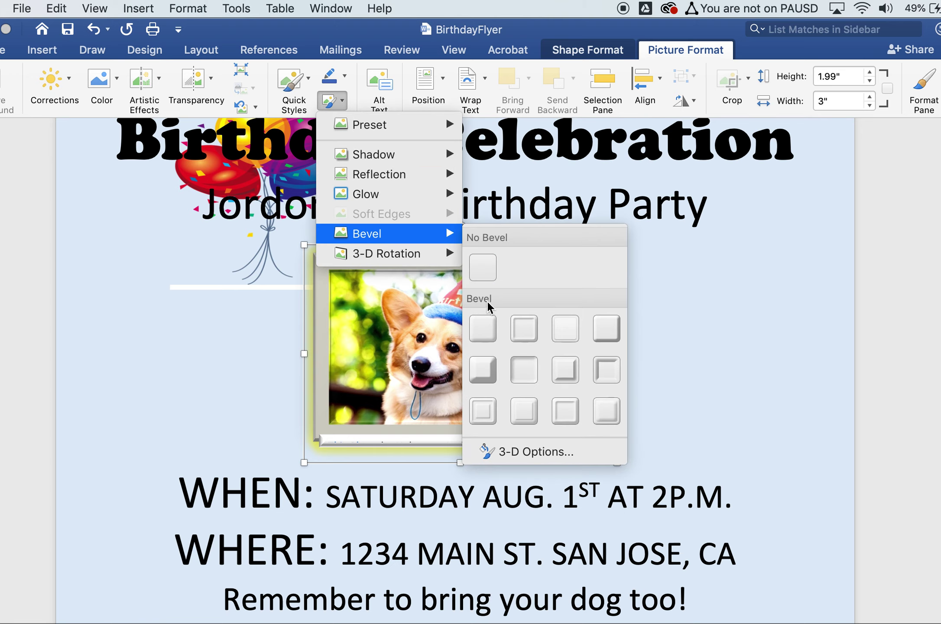
pyautogui.click(485, 325)
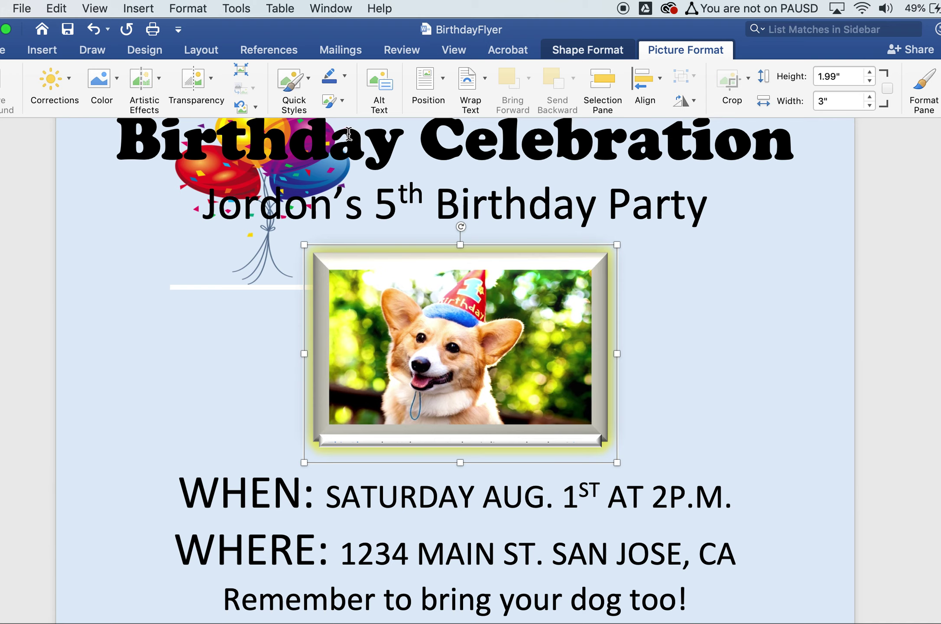
pyautogui.click(344, 102)
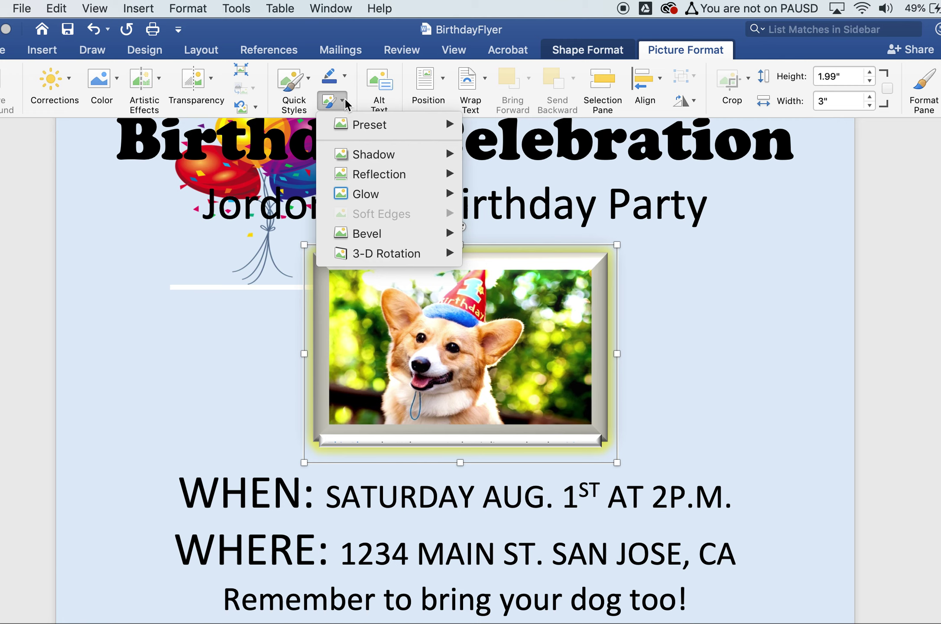
pyautogui.moveTo(366, 204)
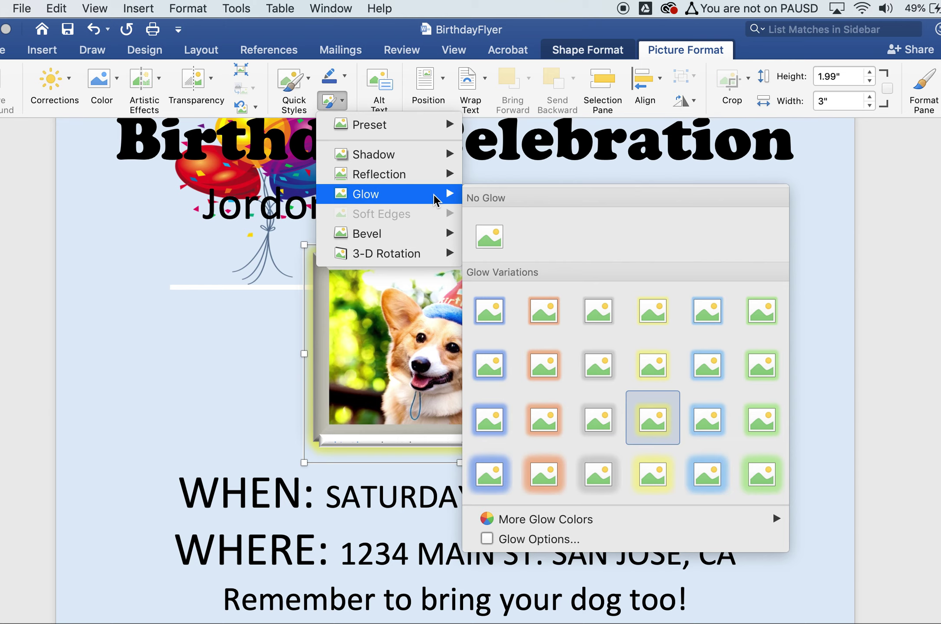
pyautogui.click(648, 407)
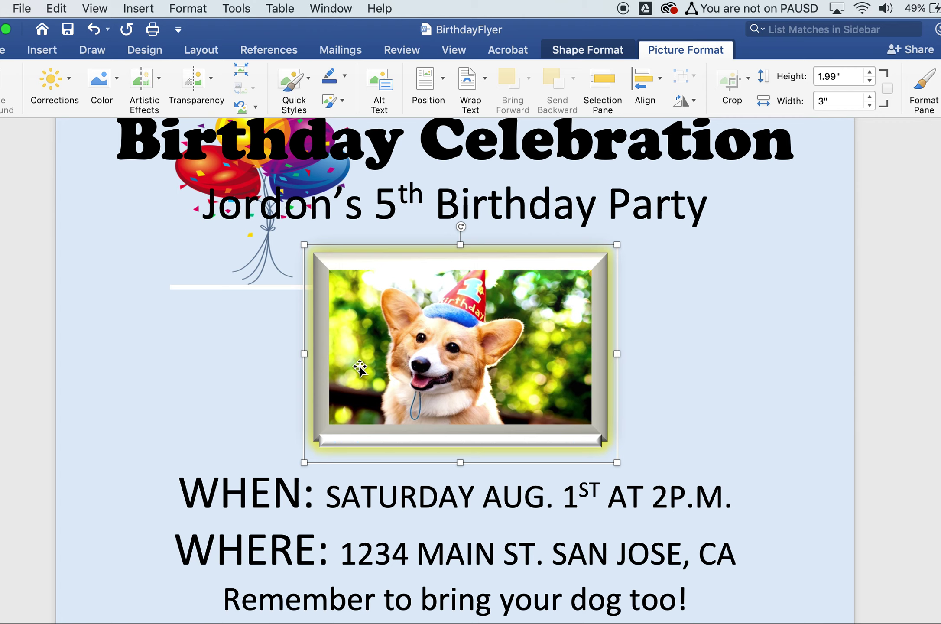
pyautogui.click(741, 358)
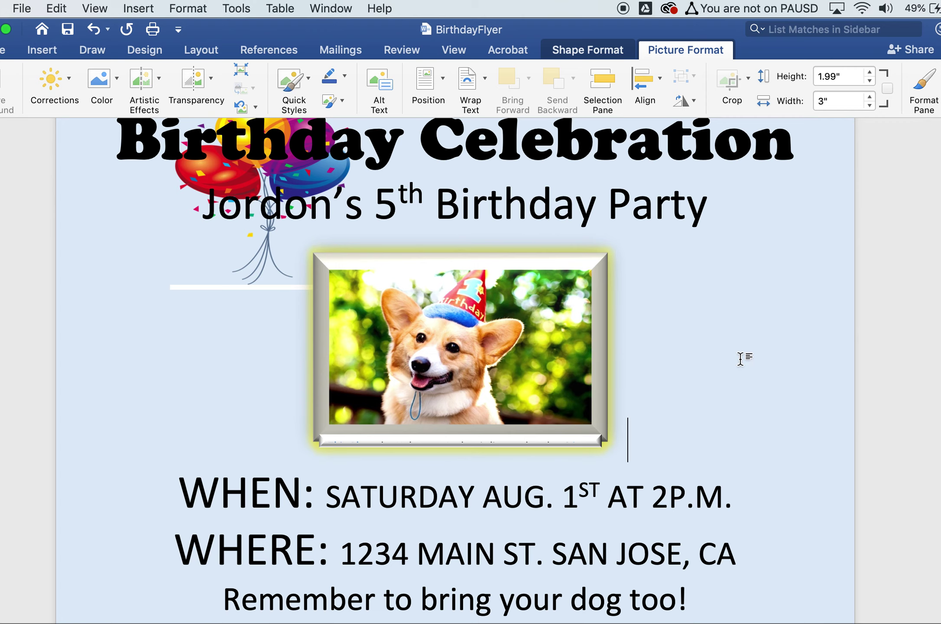
# Step: Scroll down to the event details and select the whole WHEN: SATURDAY AUG. 1ST AT 2P.M. line
pyautogui.scroll(-3, 741, 358)
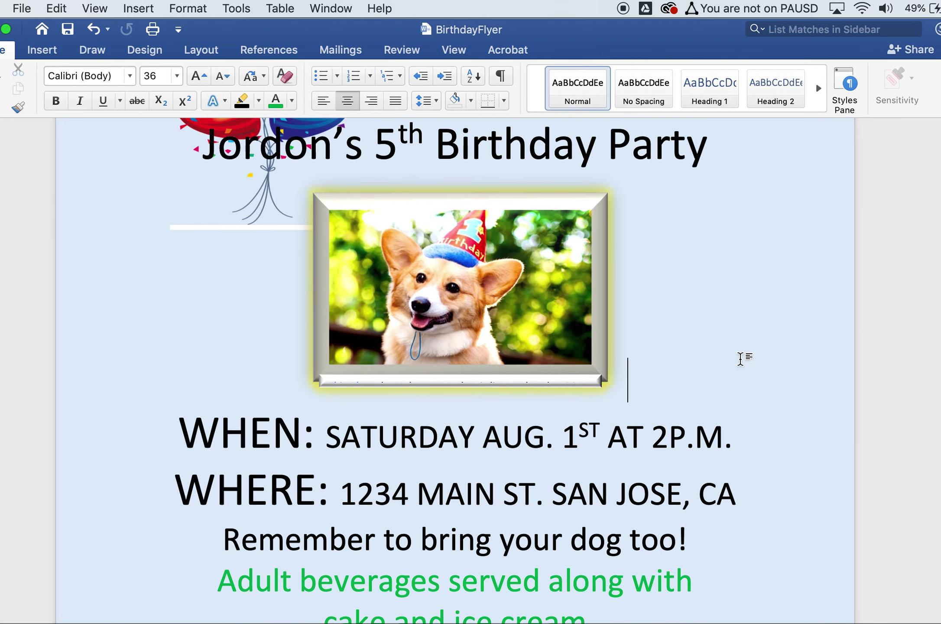
pyautogui.scroll(-2, 559, 416)
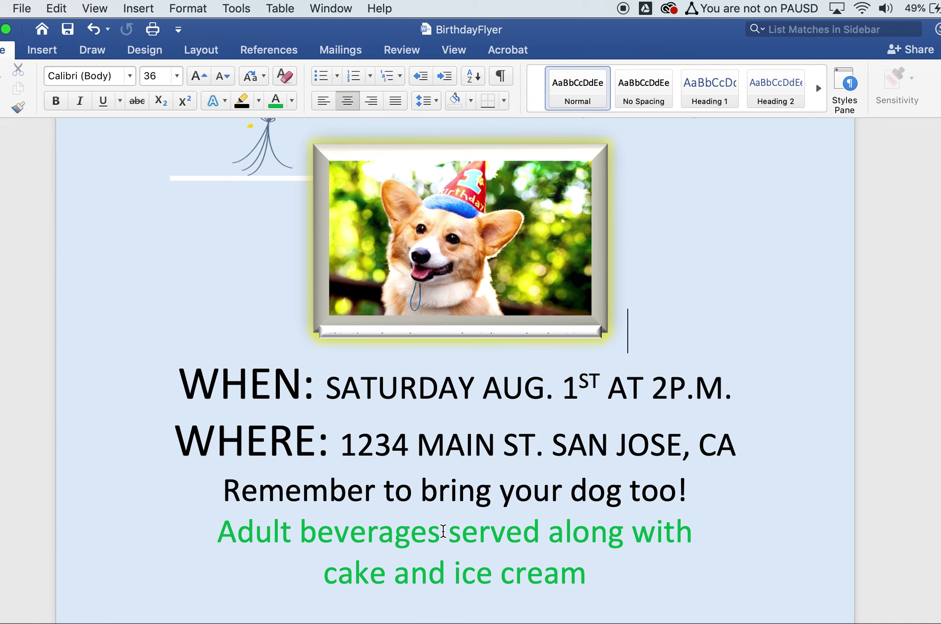
pyautogui.scroll(-2, 345, 491)
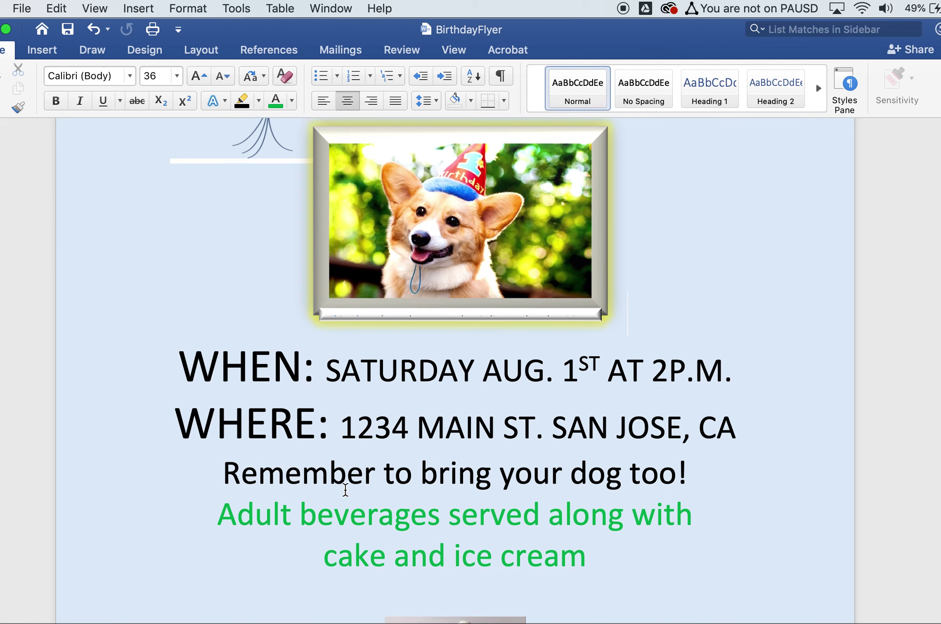
pyautogui.moveTo(178, 350); pyautogui.dragTo(742, 370)
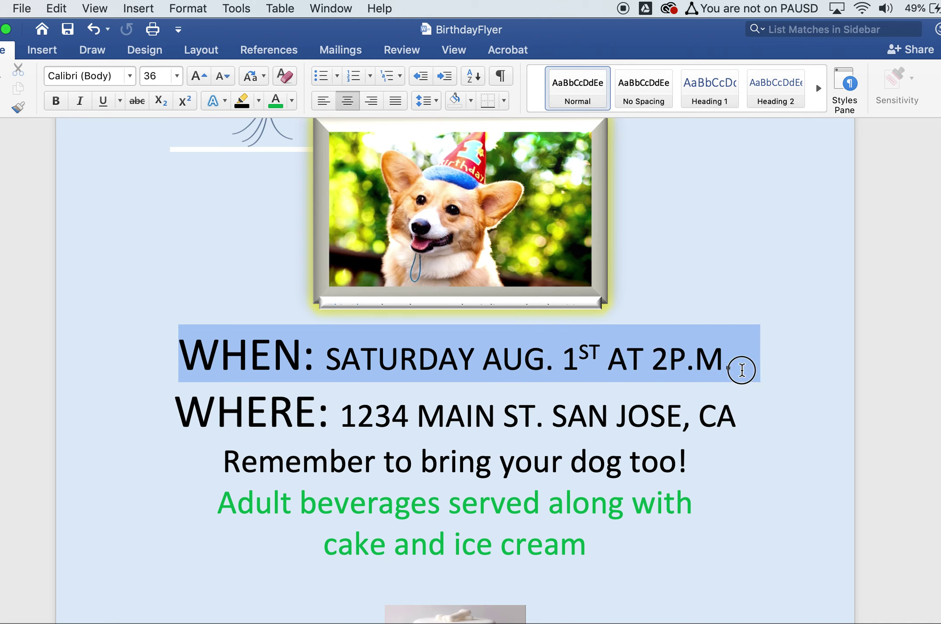
# Step: Open the Font dialog for the WHEN line and cancel it, keeping All caps
pyautogui.click(199, 15)
pyautogui.click(200, 29)
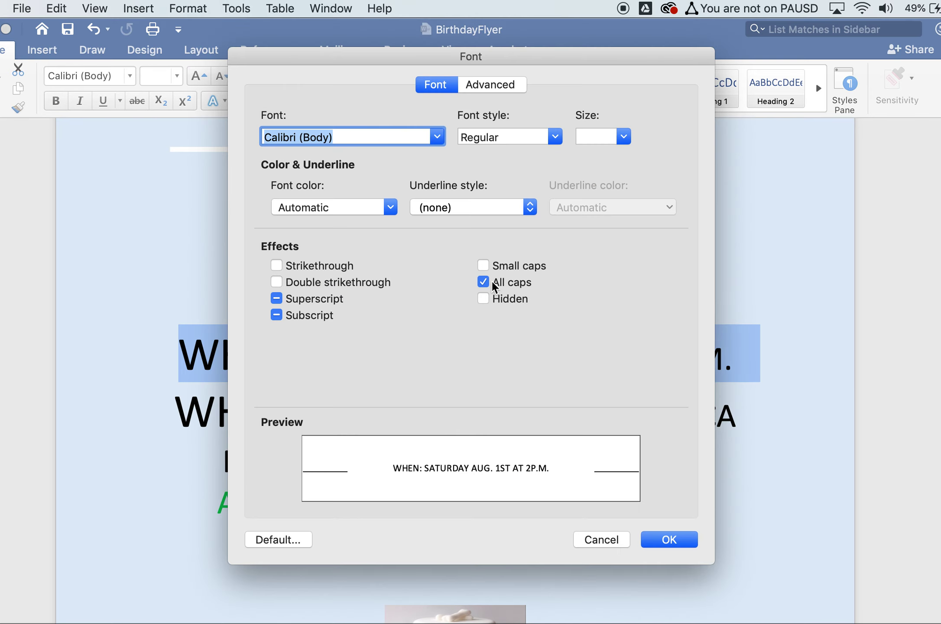
pyautogui.click(619, 543)
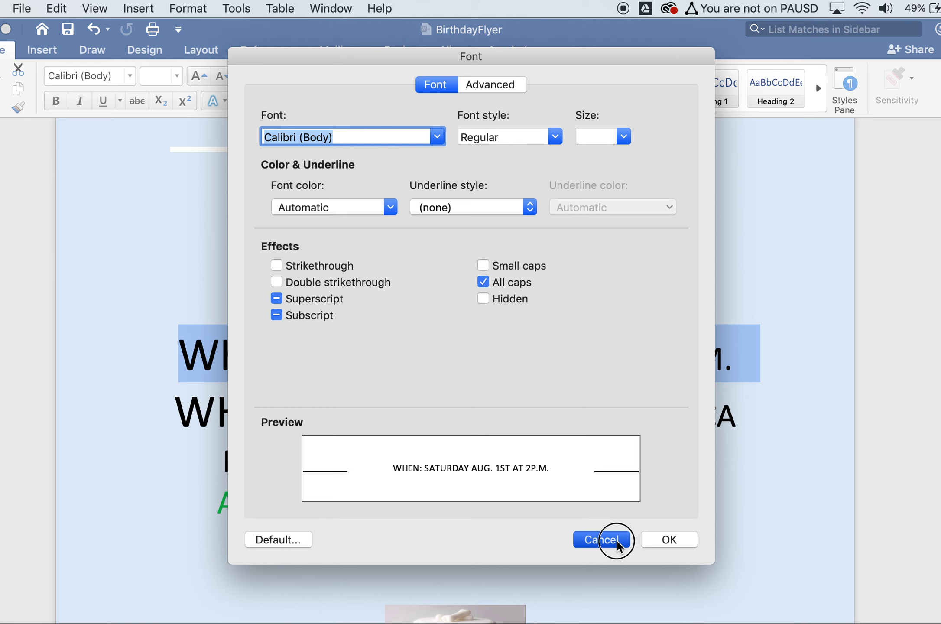
pyautogui.click(378, 363)
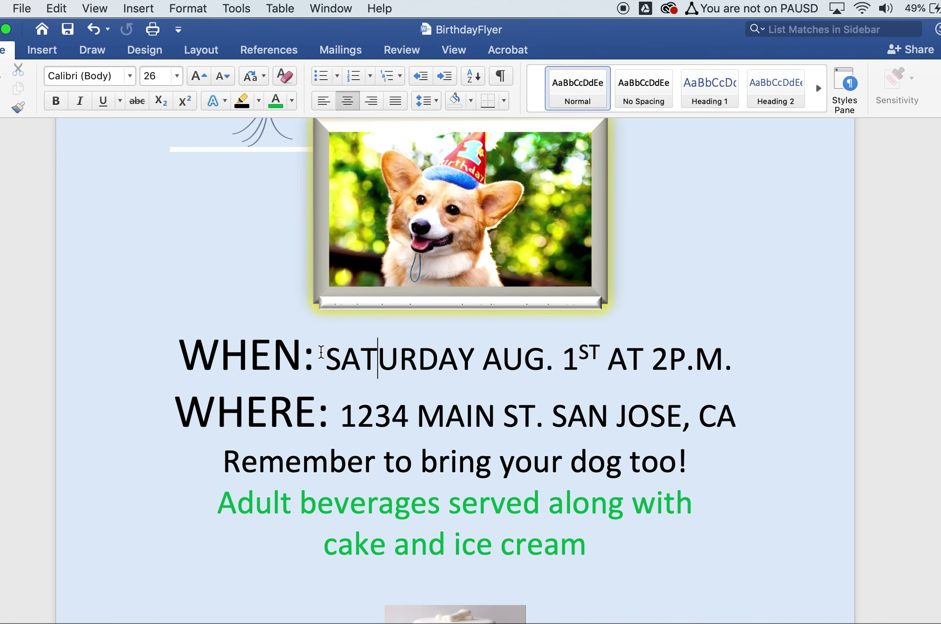
pyautogui.click(391, 415)
pyautogui.moveTo(390, 415); pyautogui.dragTo(503, 416)
pyautogui.moveTo(737, 420); pyautogui.dragTo(236, 399)
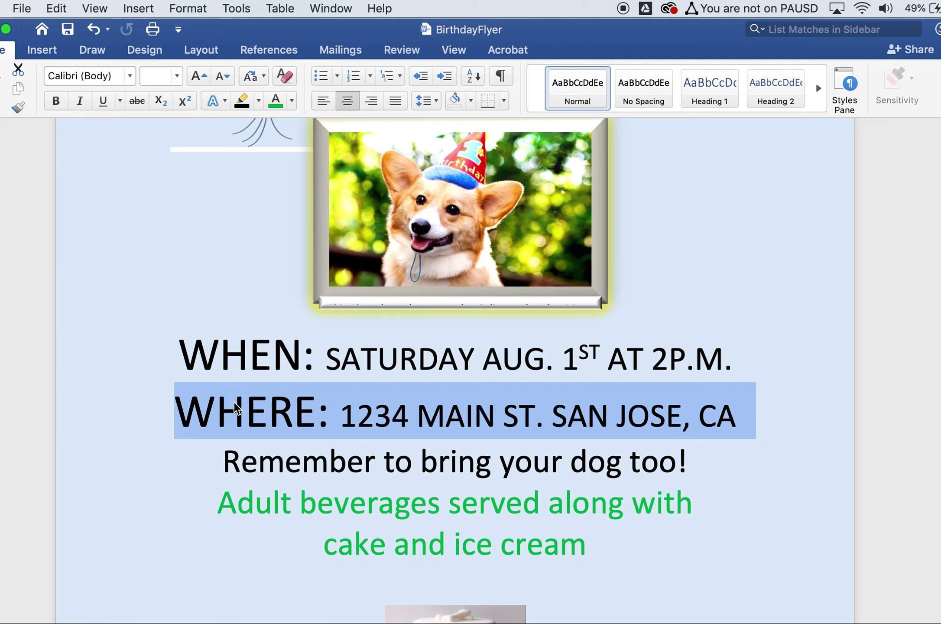
pyautogui.click(246, 409)
pyautogui.moveTo(180, 347); pyautogui.dragTo(305, 348)
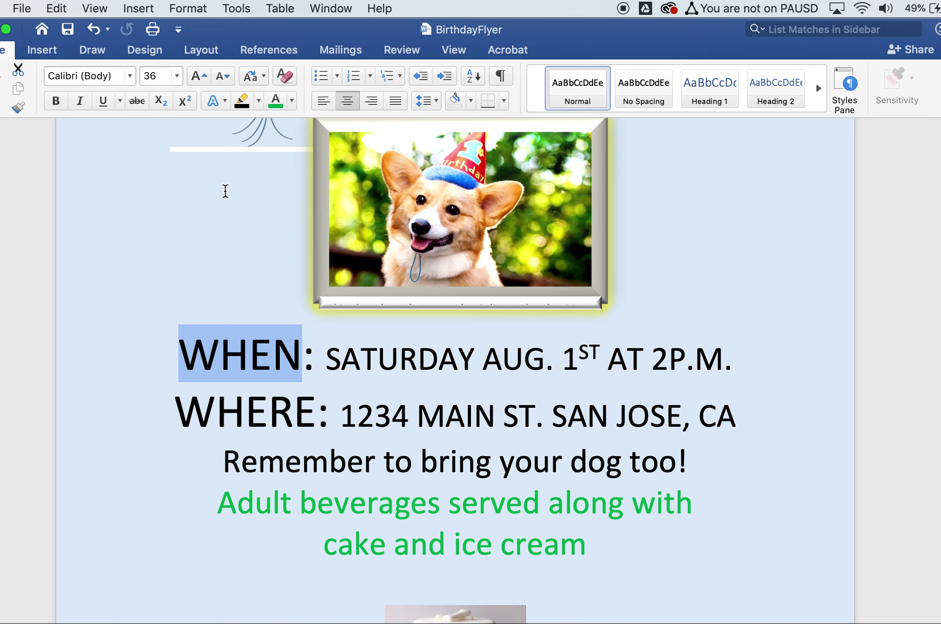
pyautogui.click(337, 339)
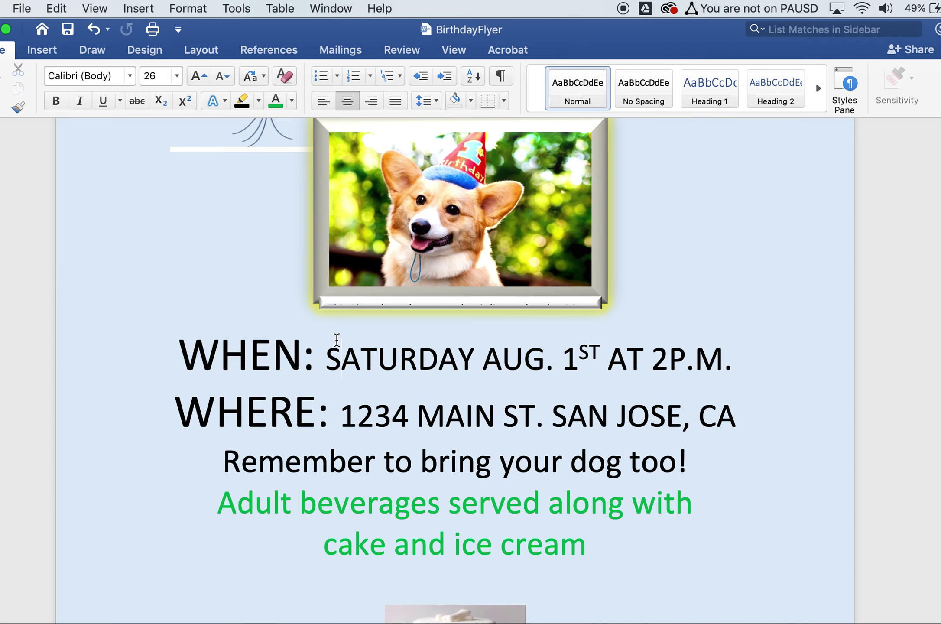
pyautogui.moveTo(332, 357); pyautogui.dragTo(499, 360)
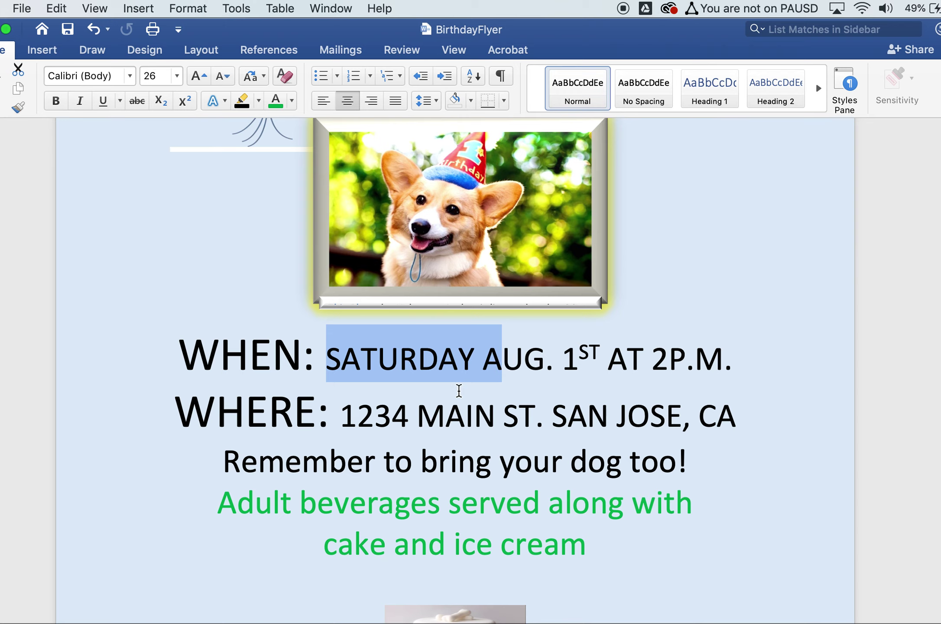
pyautogui.scroll(-3, 406, 434)
pyautogui.scroll(-3, 408, 433)
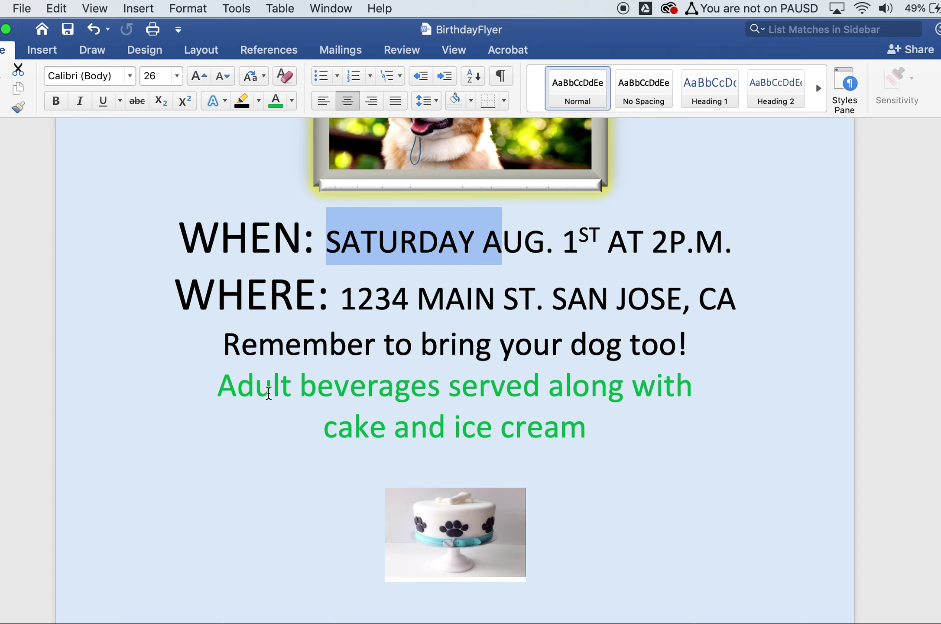
pyautogui.scroll(-3, 438, 429)
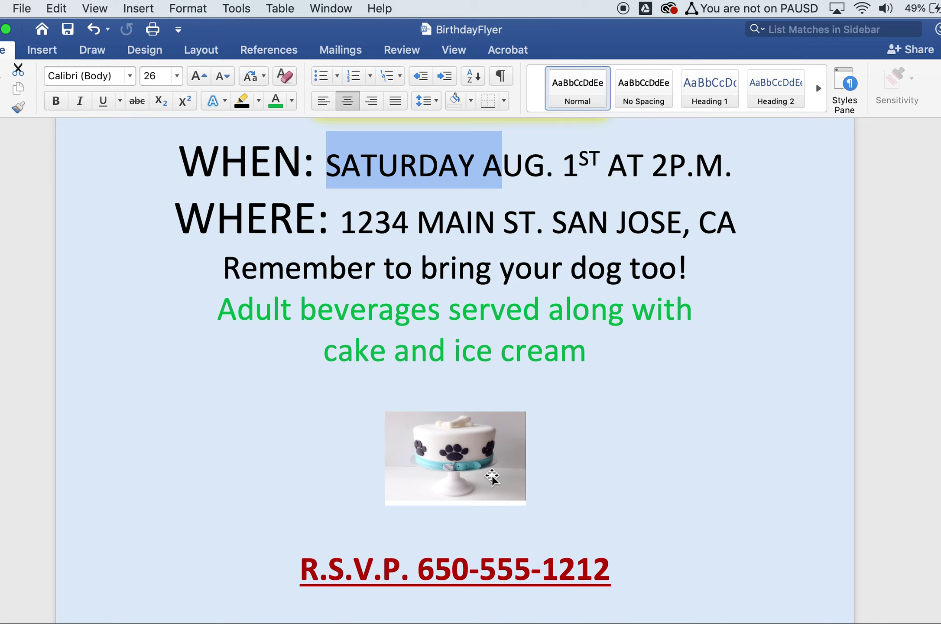
pyautogui.scroll(-3, 492, 476)
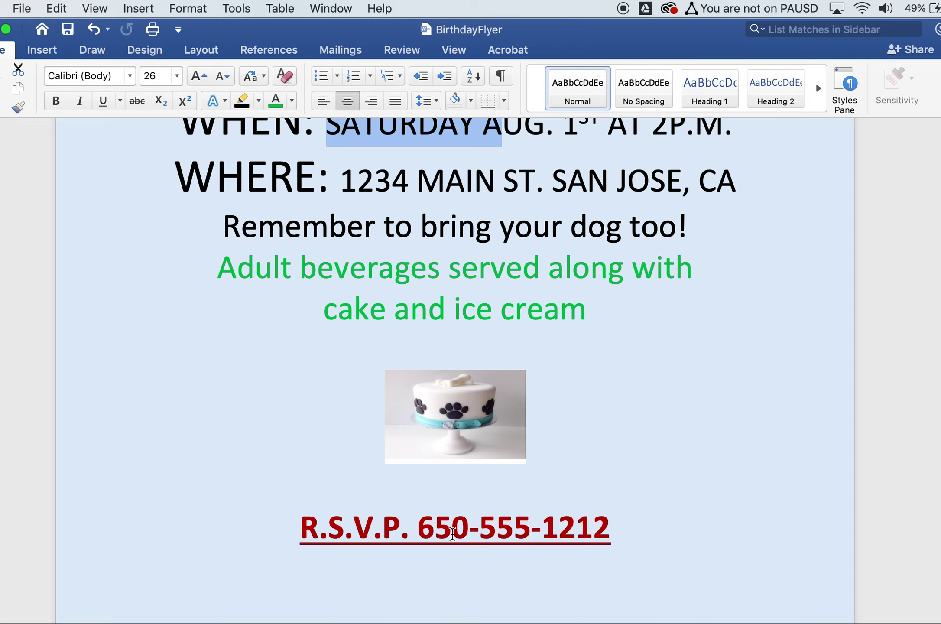
pyautogui.scroll(1, 494, 536)
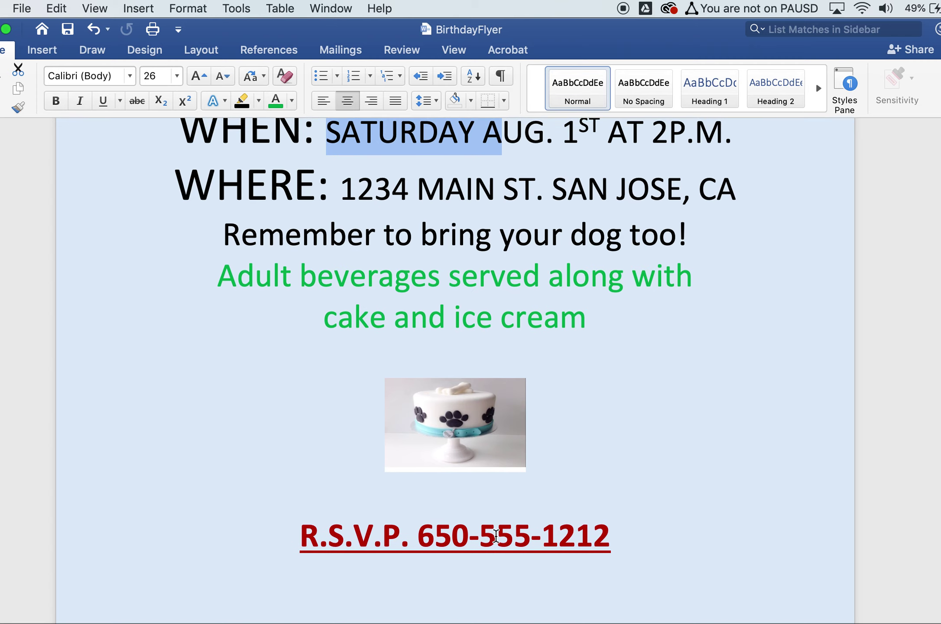
pyautogui.moveTo(546, 35); pyautogui.dragTo(575, 35)
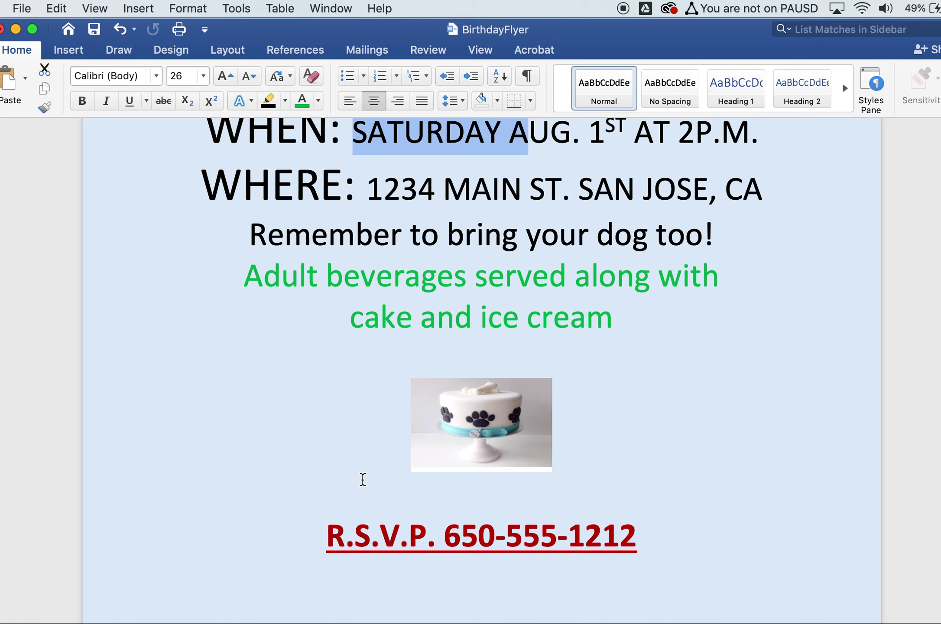
# Step: Put the cursor before the cake picture and step through Insert, Draw and Design to Layout
pyautogui.click(340, 457)
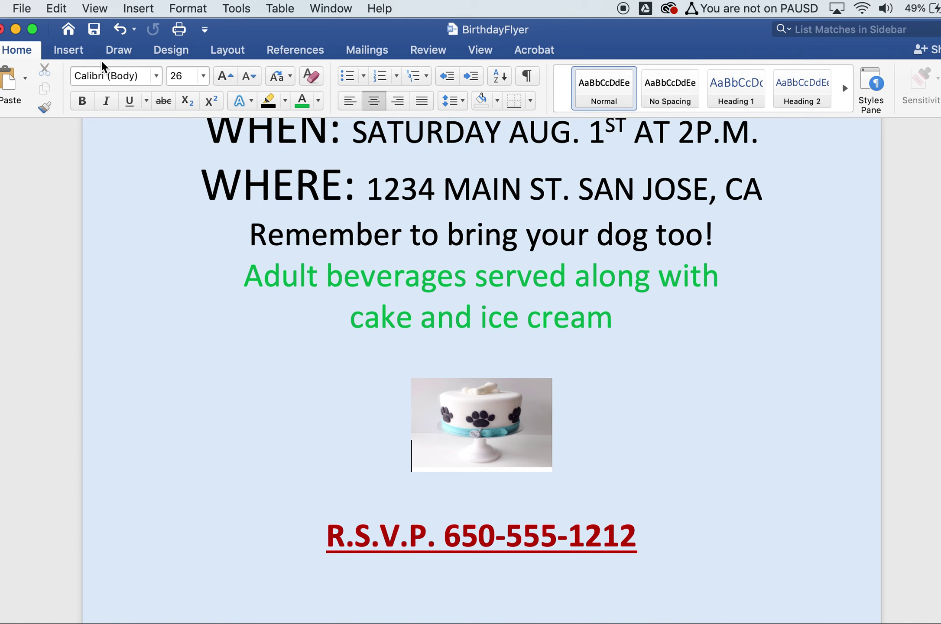
pyautogui.click(70, 50)
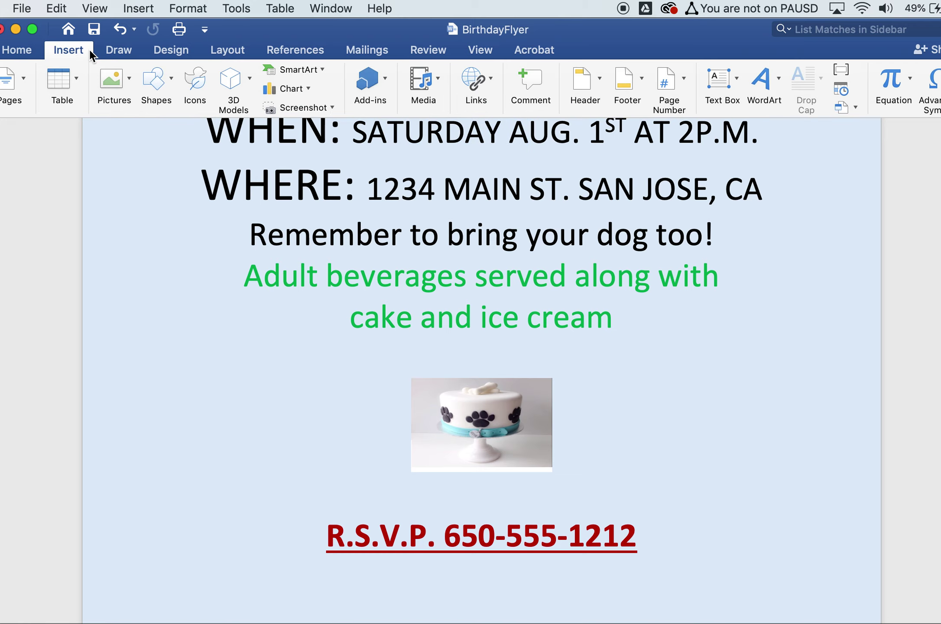
pyautogui.click(113, 48)
pyautogui.click(174, 51)
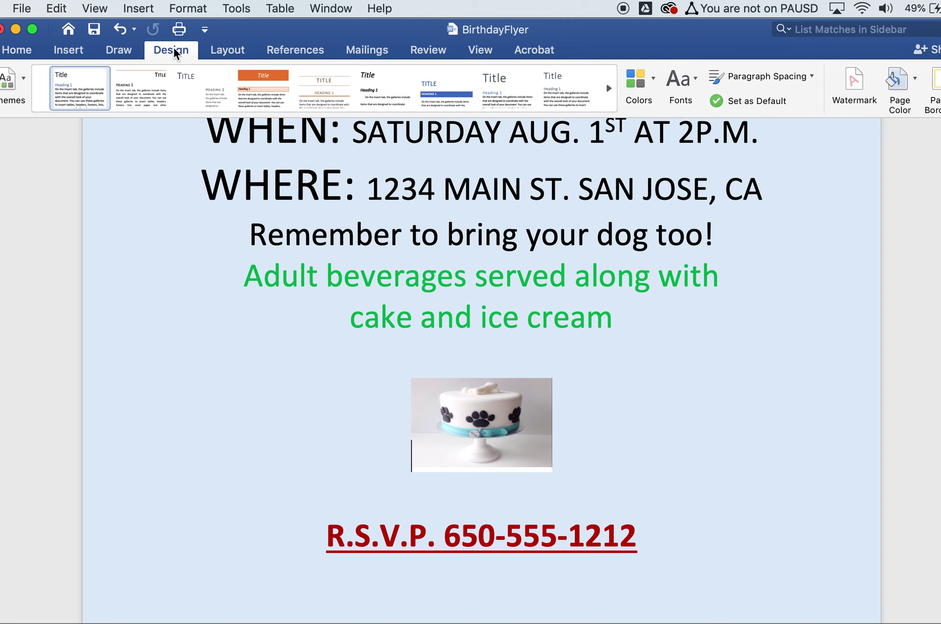
pyautogui.click(218, 52)
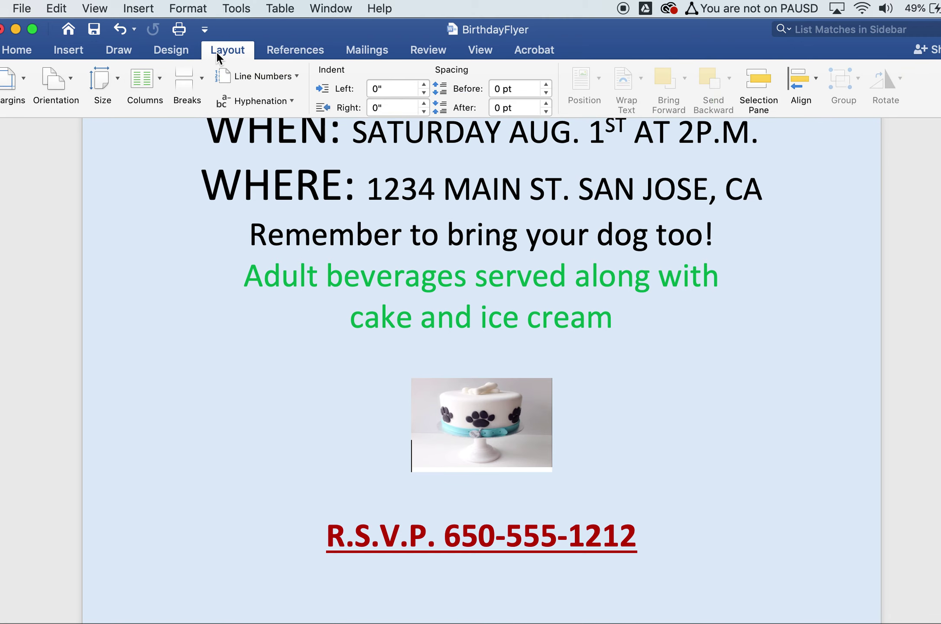
pyautogui.click(282, 32)
pyautogui.moveTo(283, 31); pyautogui.dragTo(316, 32)
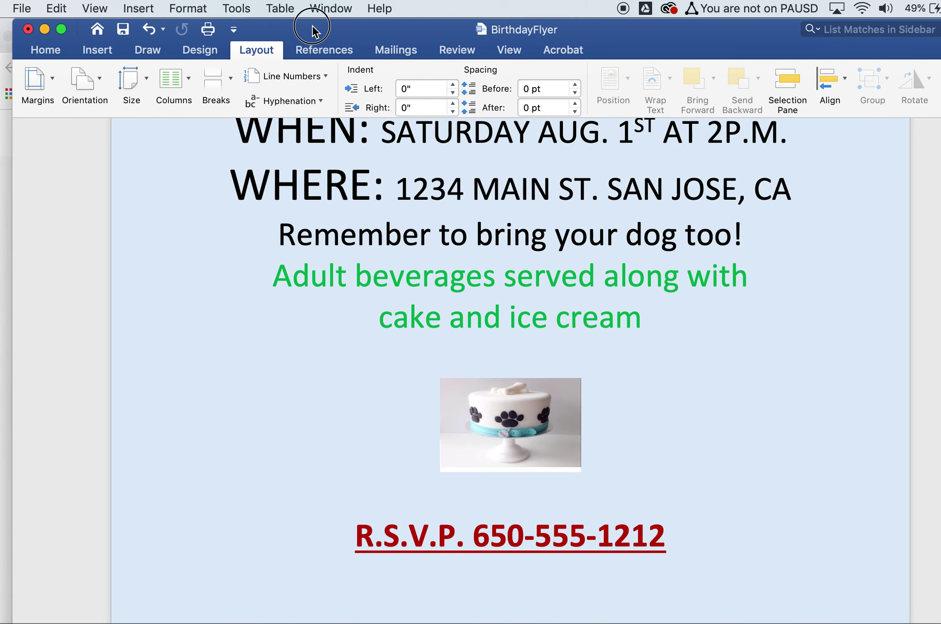
# Step: Apply the Narrow margin preset, 0.5" on every side
pyautogui.click(53, 78)
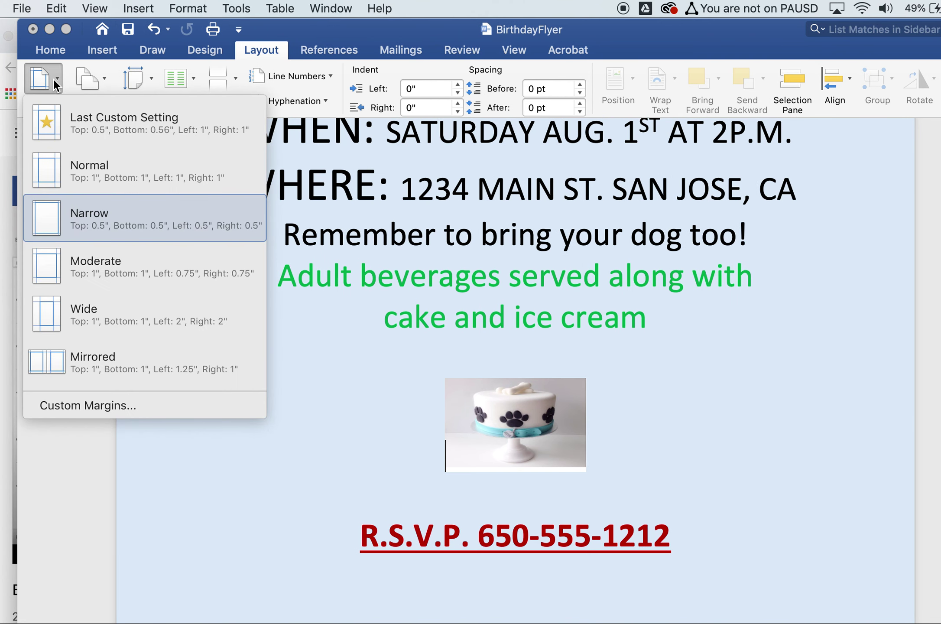
pyautogui.click(89, 226)
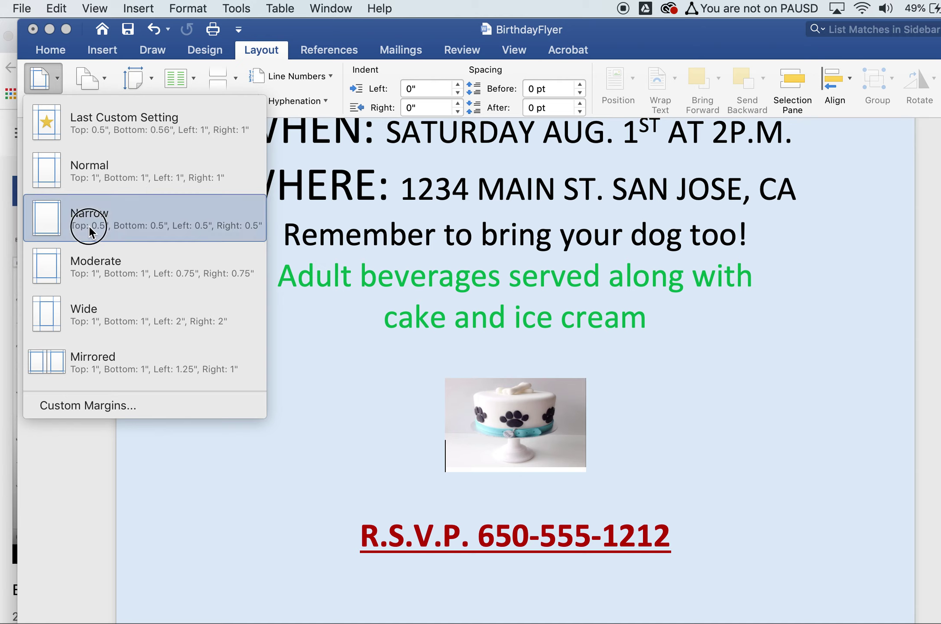
# Step: Scroll through the flyer and back up to the top to check the heading and framed corgi photo
pyautogui.scroll(-3, 209, 360)
pyautogui.scroll(-2, 209, 359)
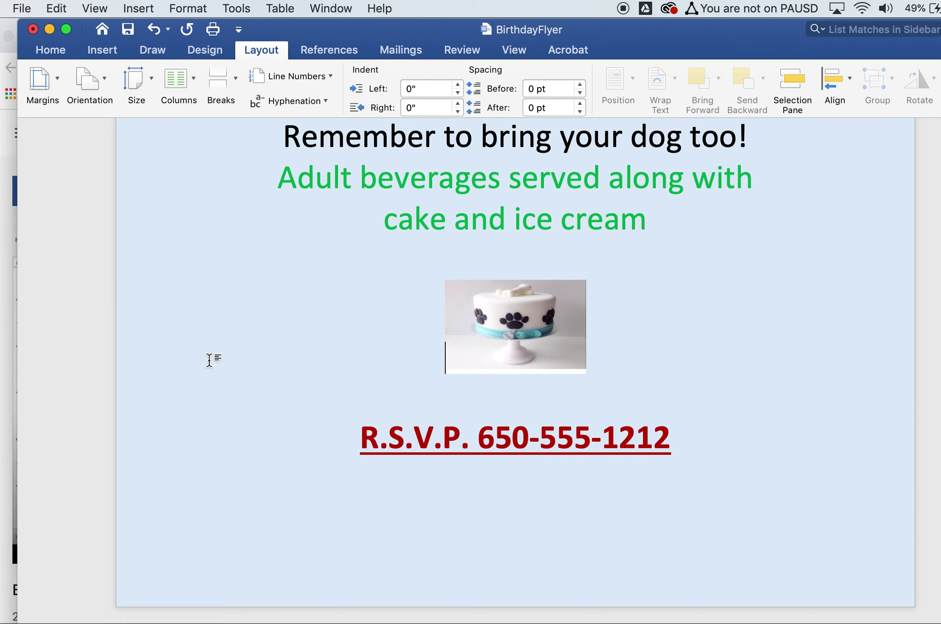
pyautogui.scroll(5, 209, 359)
pyautogui.scroll(3, 210, 360)
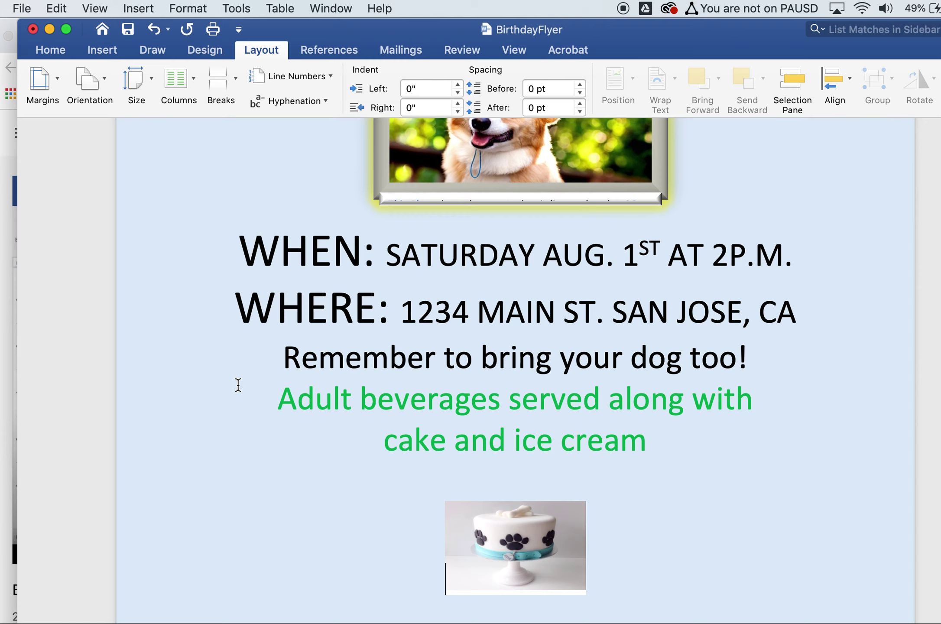
pyautogui.scroll(-1, 238, 385)
pyautogui.scroll(3, 238, 385)
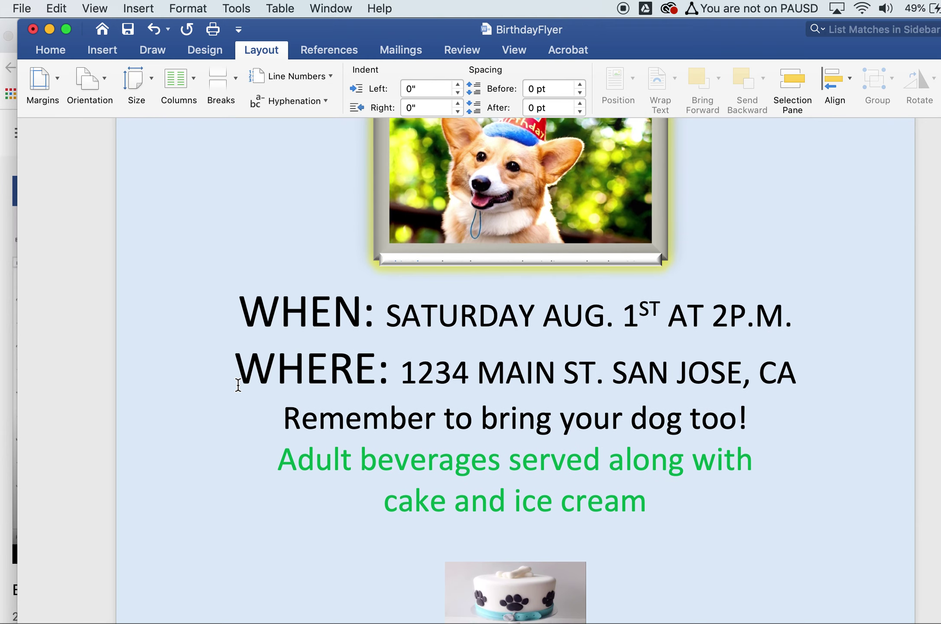
pyautogui.scroll(1, 238, 385)
pyautogui.scroll(5, 238, 384)
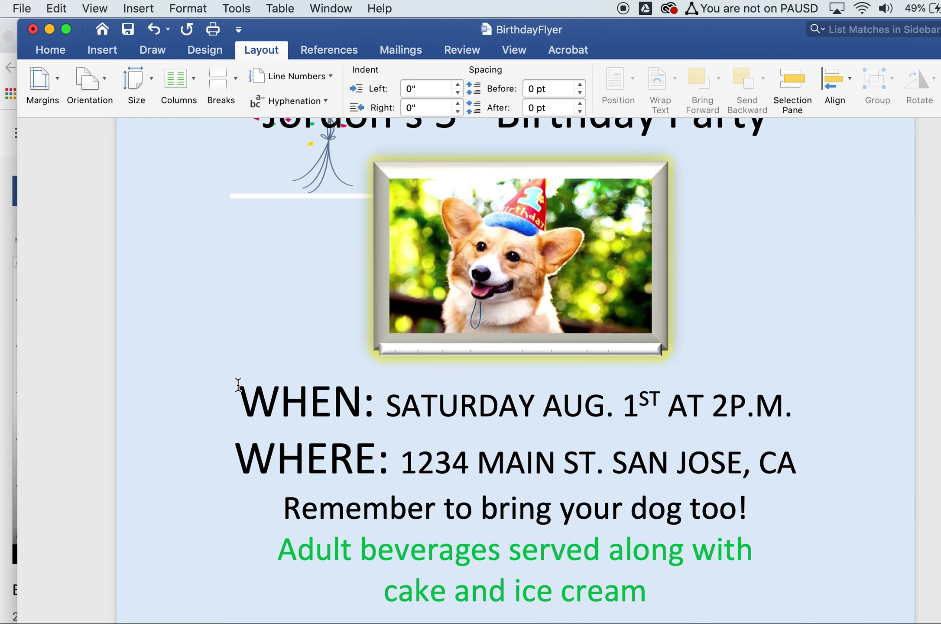
pyautogui.scroll(3, 238, 385)
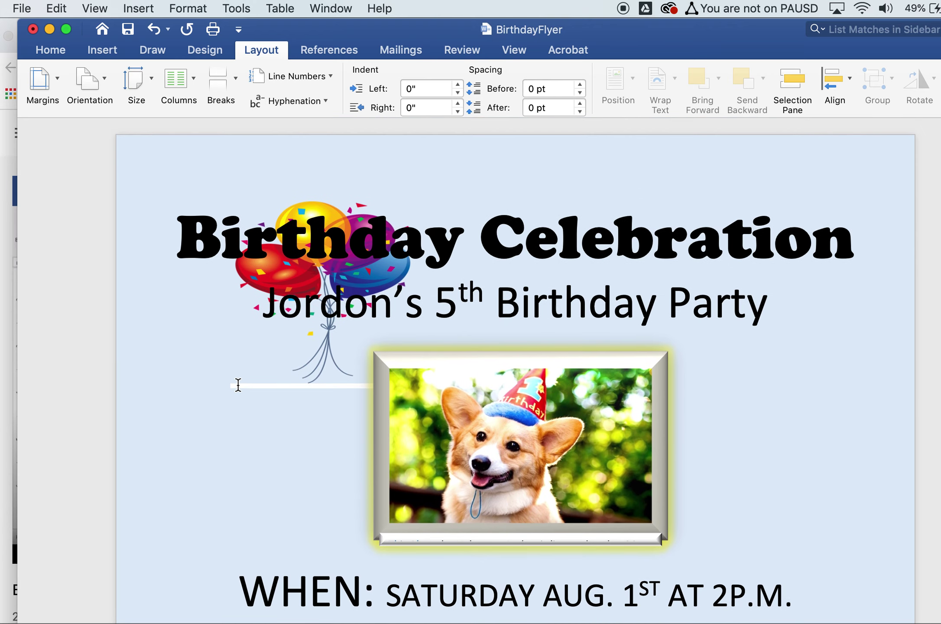